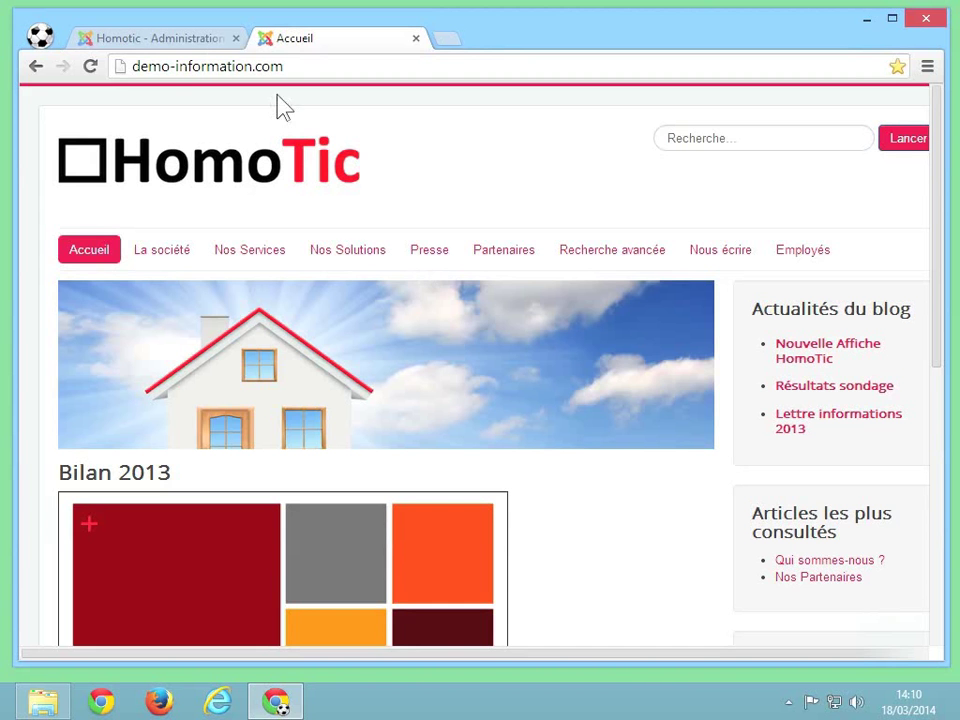
Examine the existing menus, Menu Haut and Menu Principal, in the site administration and compare them with the public home page
{"action": "left_click", "coordinate": [195, 45]}
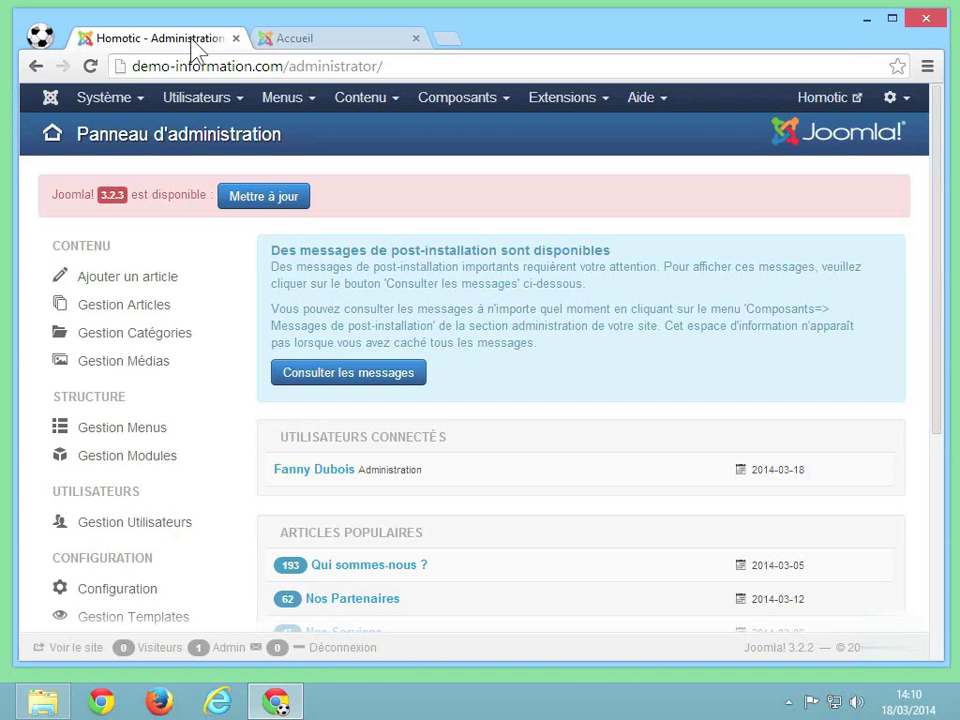
{"action": "left_click", "coordinate": [286, 105]}
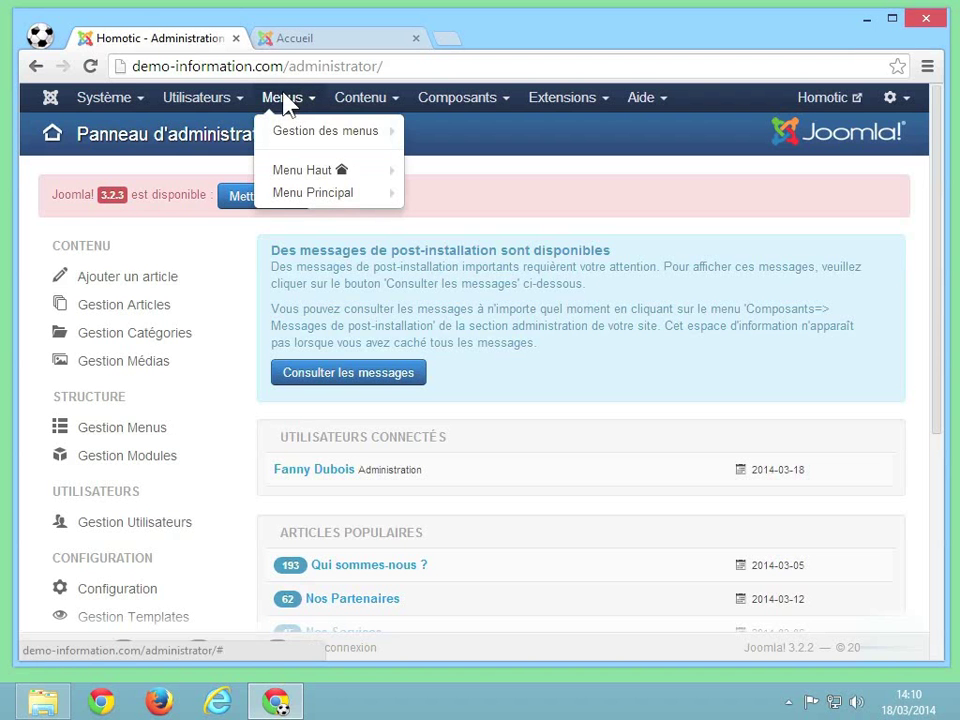
{"action": "mouse_move", "coordinate": [297, 175]}
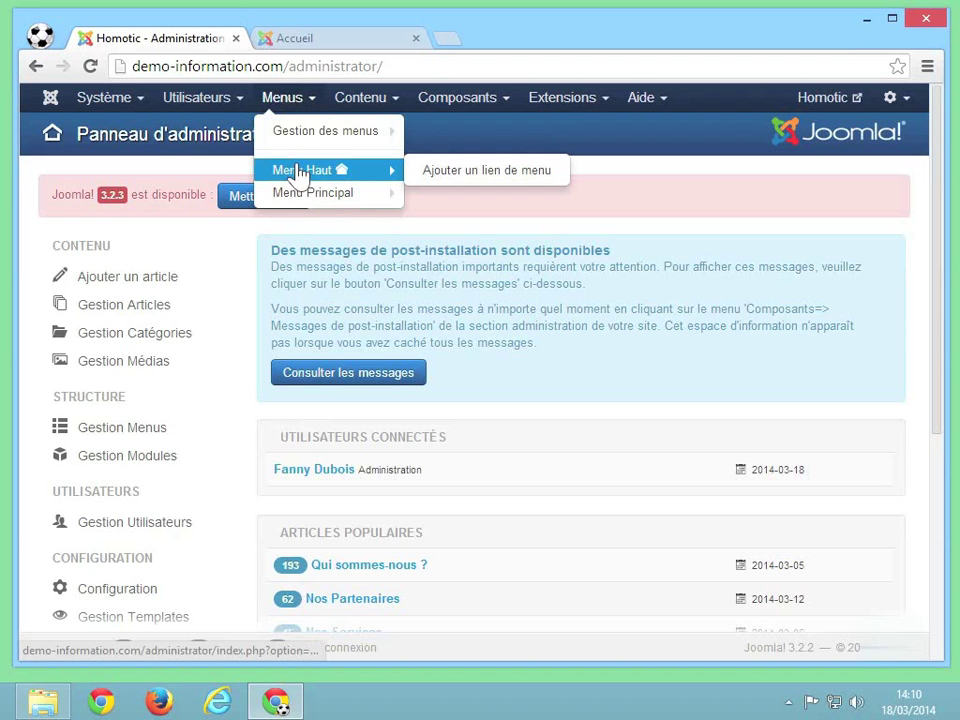
{"action": "mouse_move", "coordinate": [333, 203]}
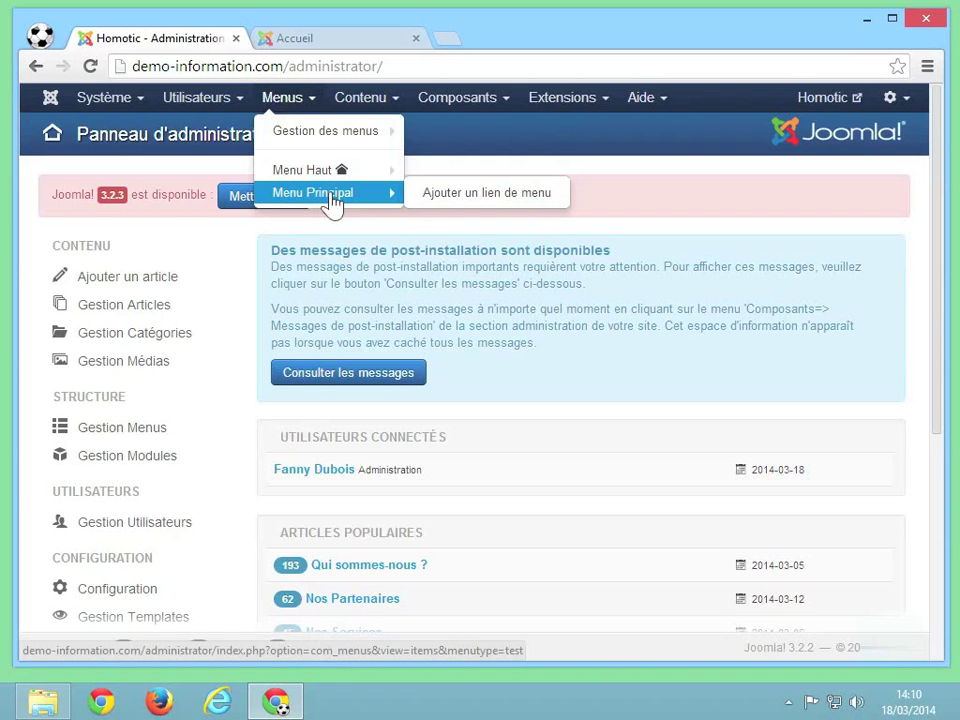
{"action": "mouse_move", "coordinate": [336, 178]}
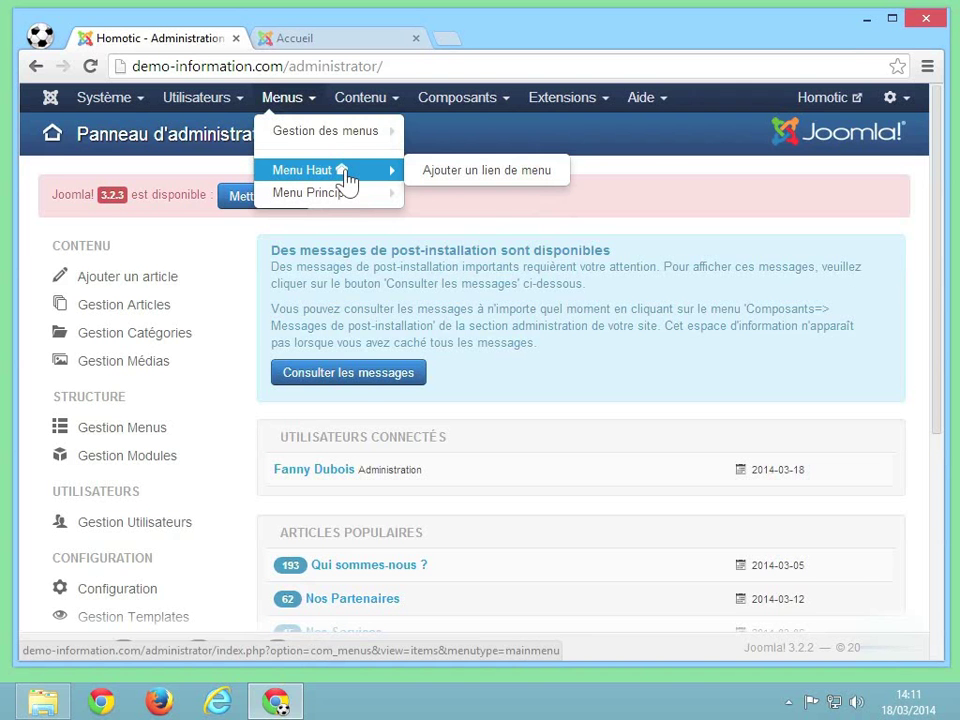
{"action": "left_click", "coordinate": [337, 44]}
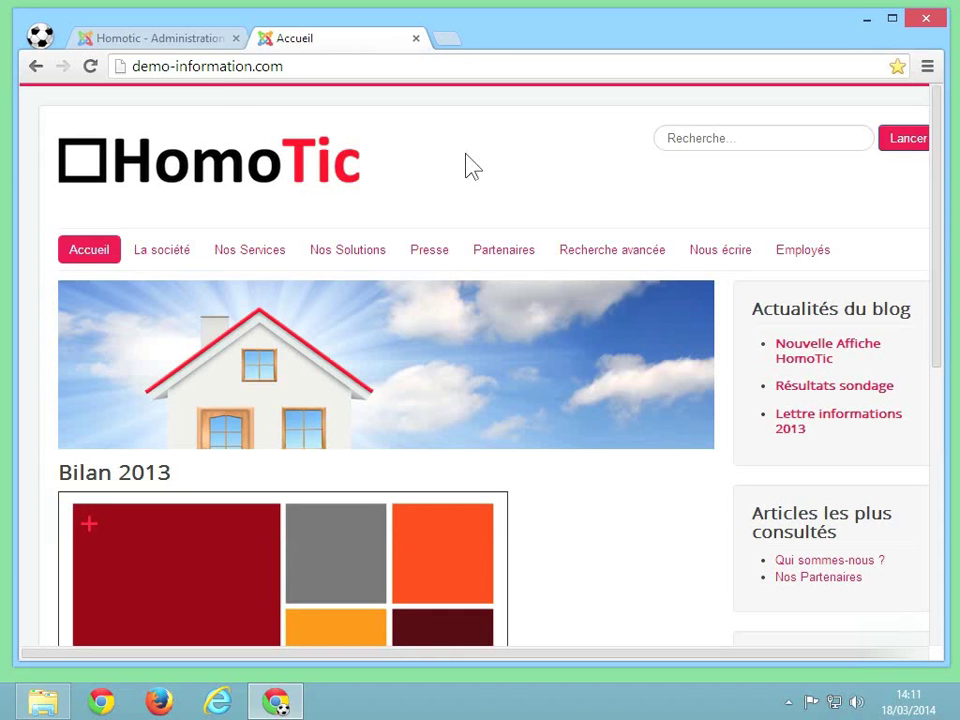
Start a new menu in the site administration and title it "Nous contacter"
{"action": "left_click", "coordinate": [173, 43]}
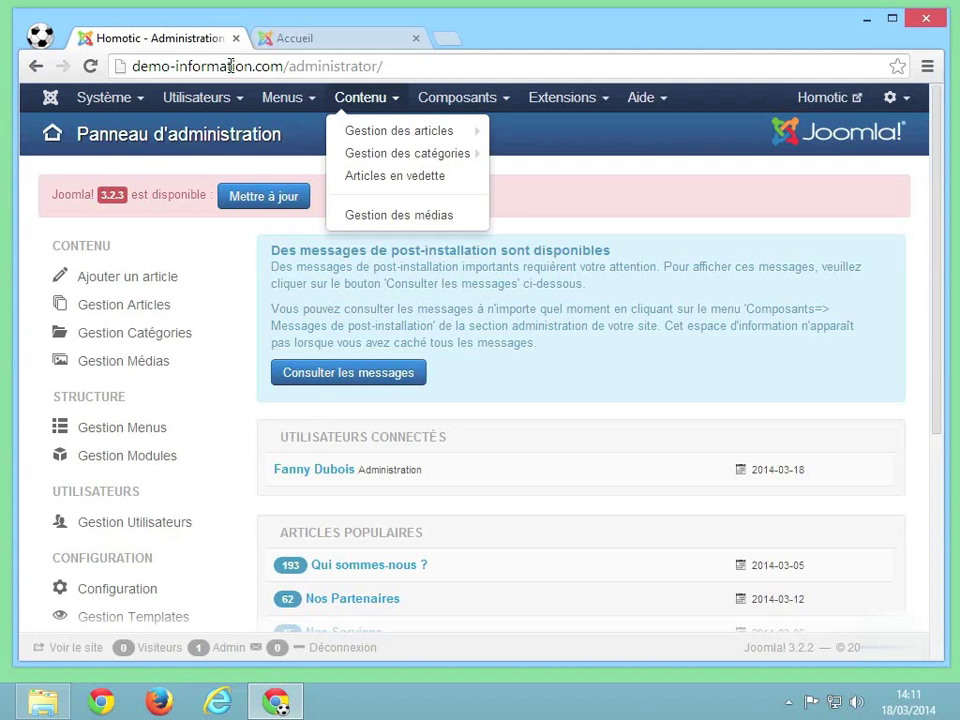
{"action": "left_click", "coordinate": [284, 100]}
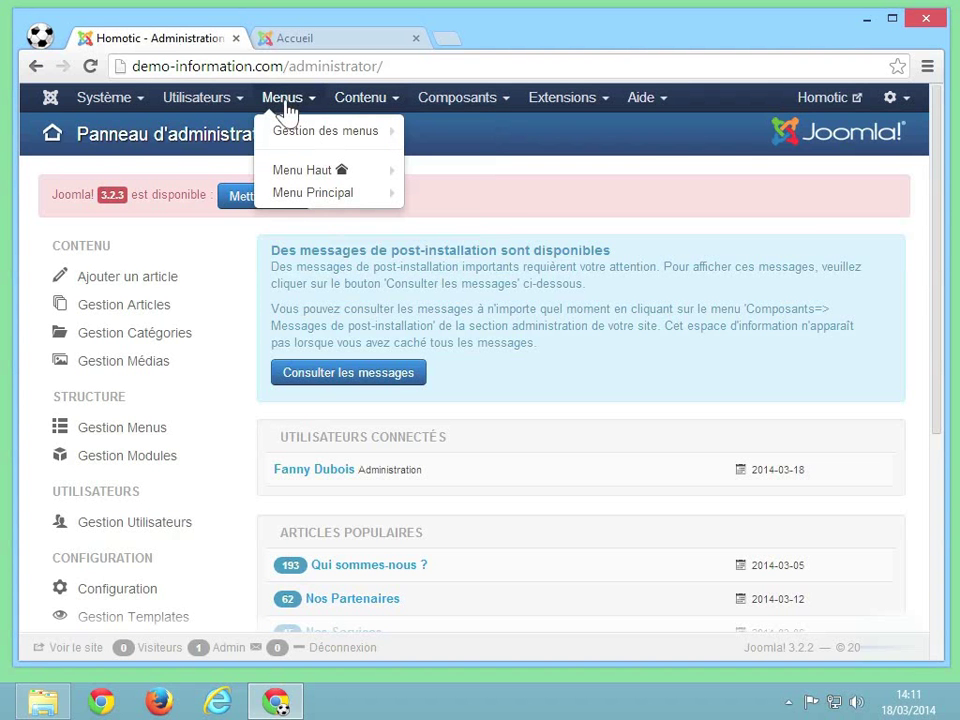
{"action": "mouse_move", "coordinate": [285, 135]}
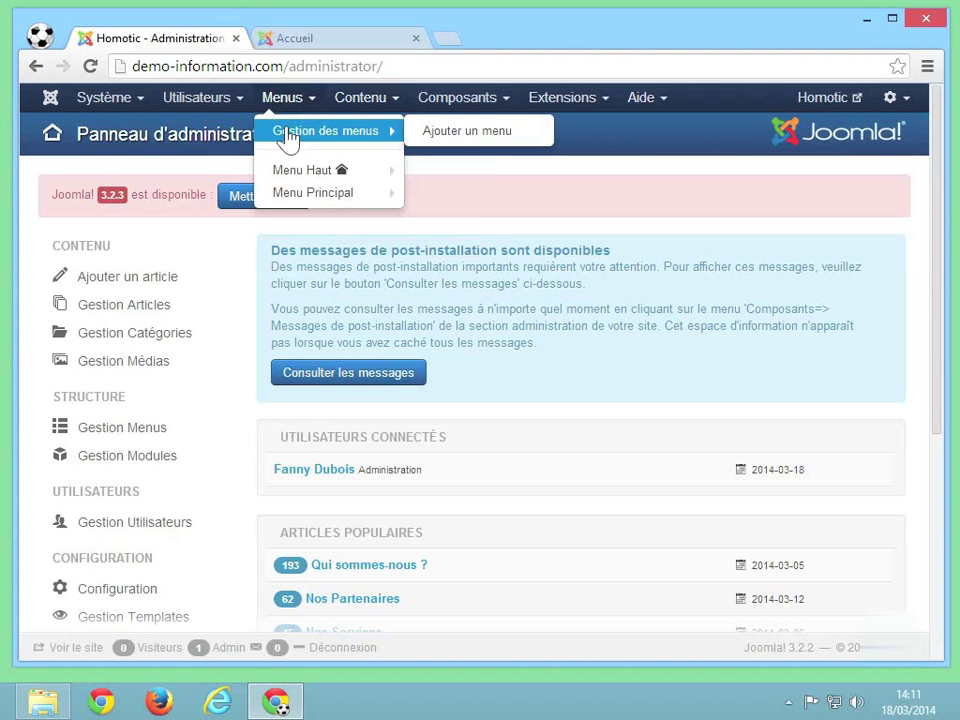
{"action": "left_click", "coordinate": [452, 146]}
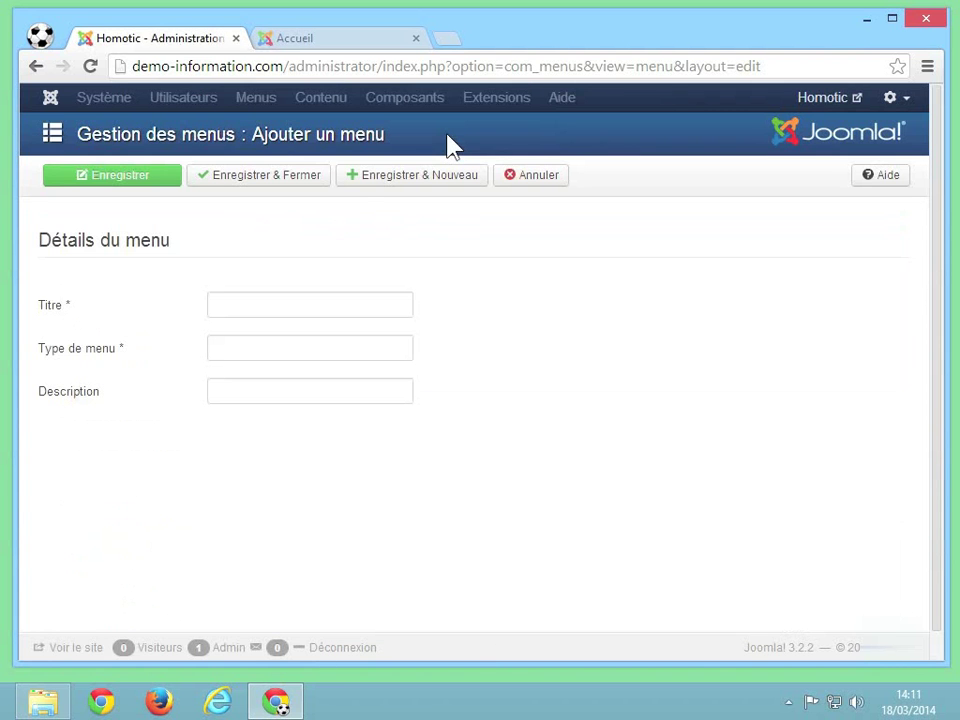
{"action": "left_click", "coordinate": [246, 305]}
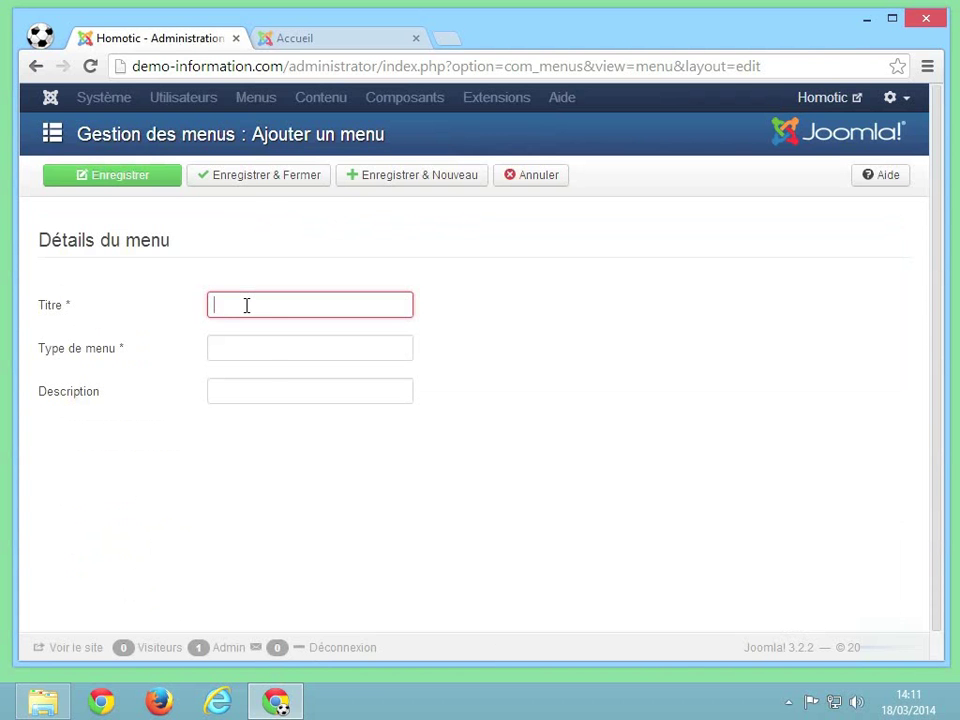
{"action": "type", "text": "Nous "}
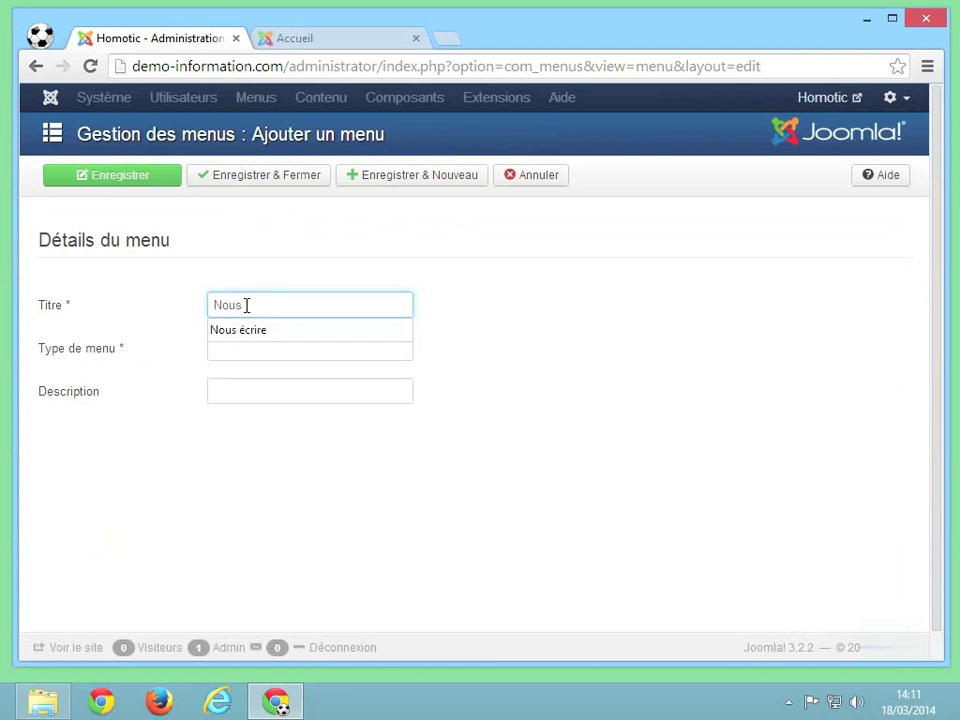
{"action": "type", "text": "contacter"}
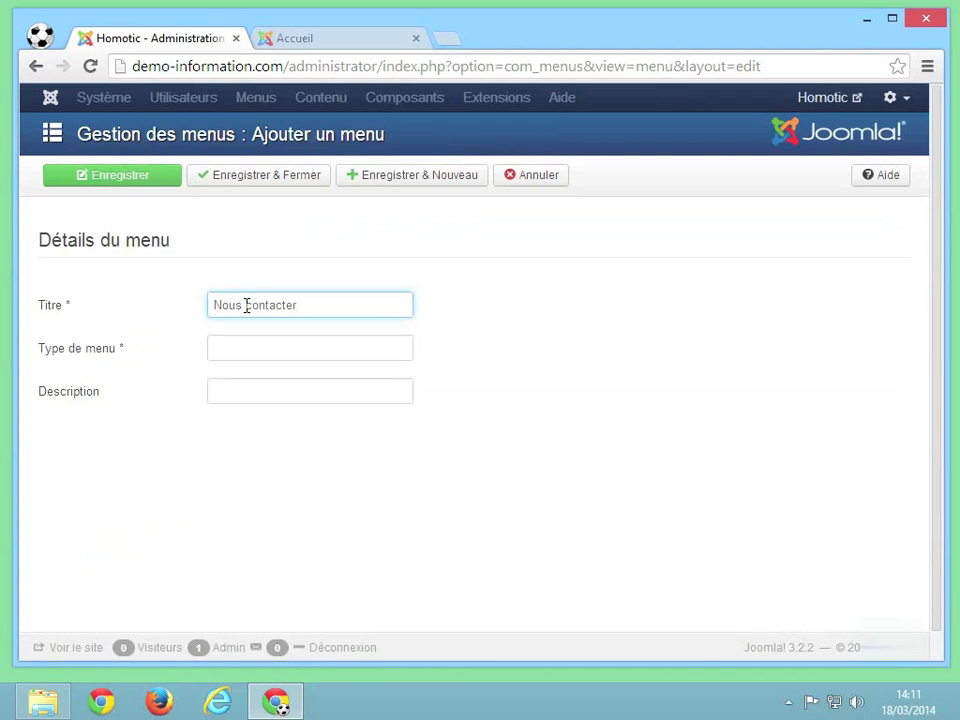
Set the menu type to "contacts" and the description to "Il s'agit des contacts de l'entreprise.", and save and close the menu
{"action": "left_click", "coordinate": [264, 346]}
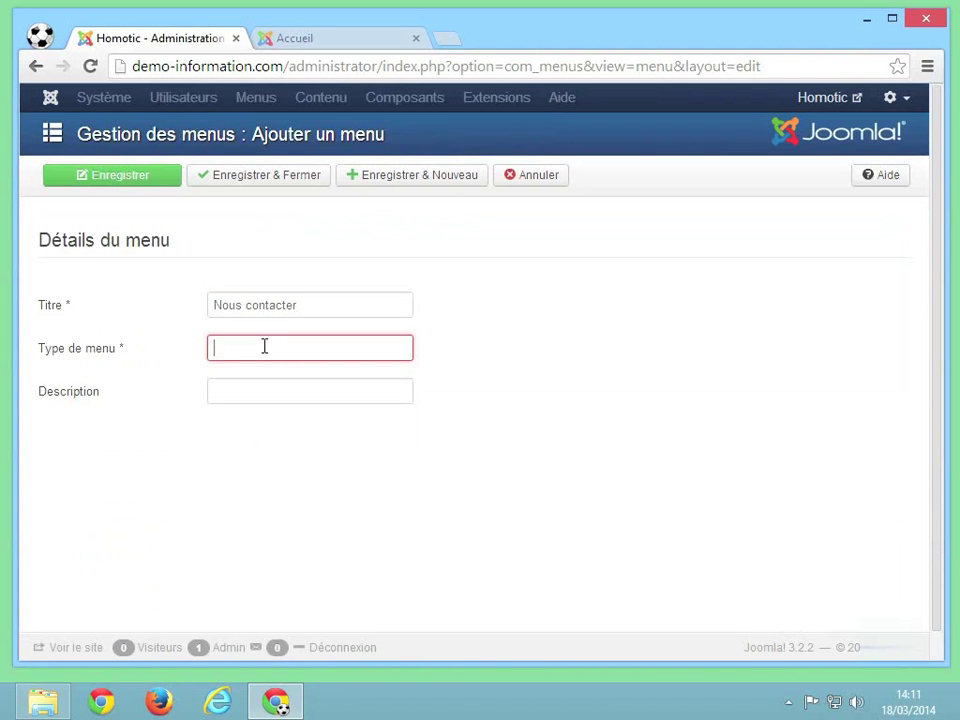
{"action": "type", "text": "conta"}
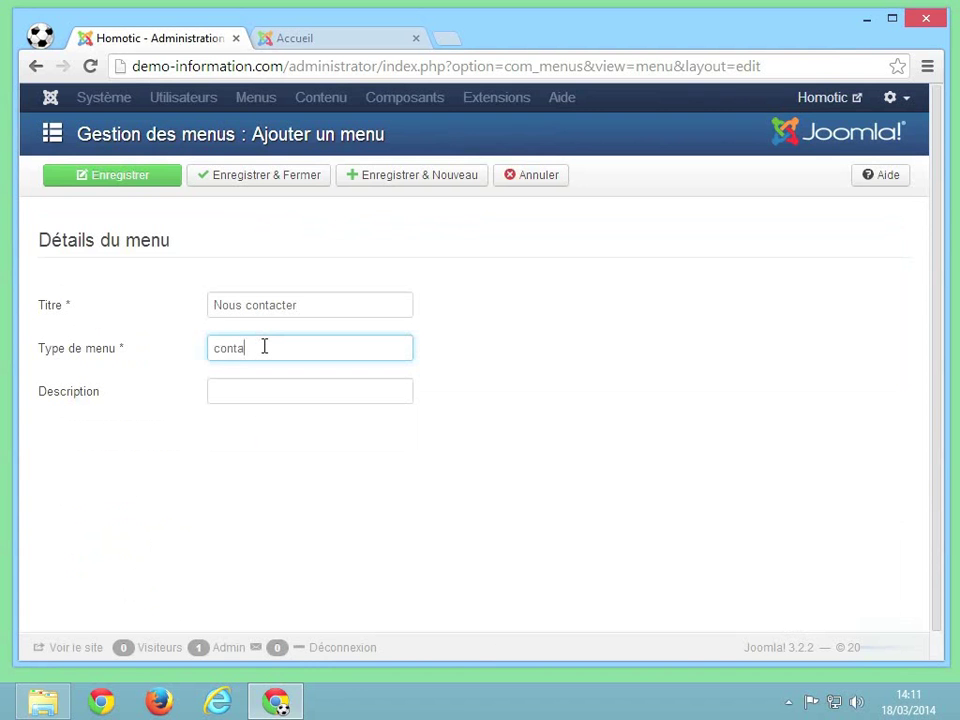
{"action": "type", "text": "cts"}
{"action": "left_click", "coordinate": [271, 399]}
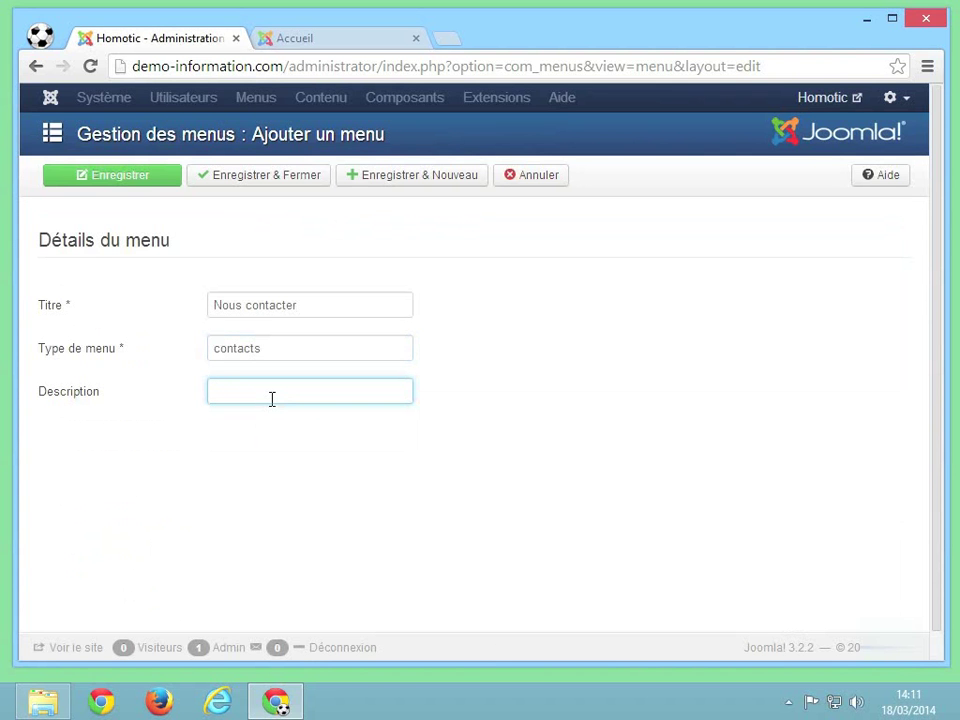
{"action": "type", "text": "Il s'agit des contacts de l'entreprise."}
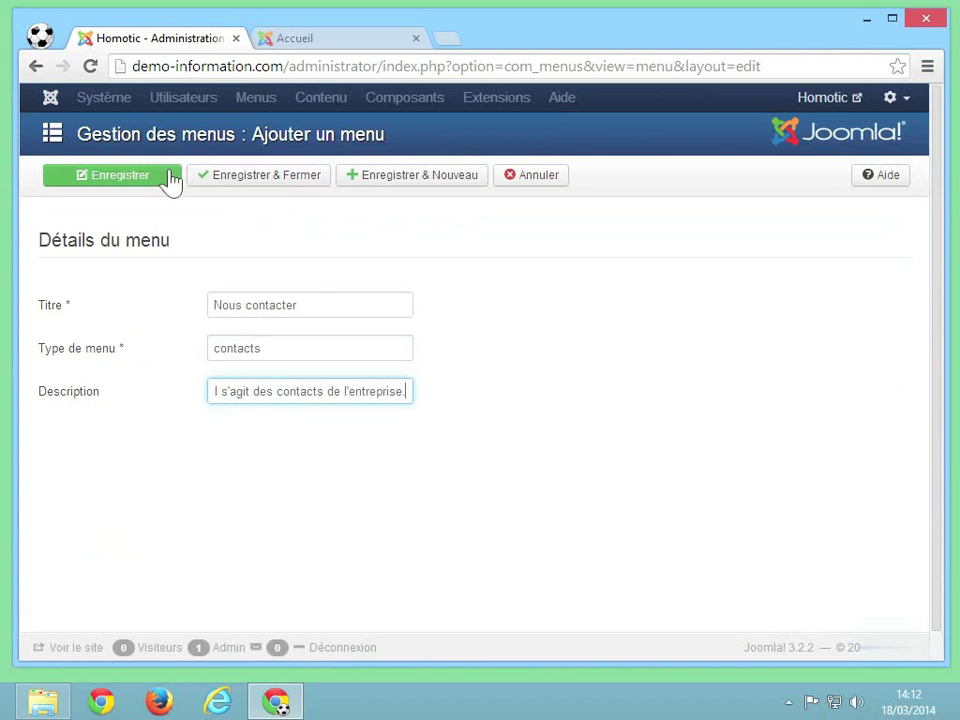
{"action": "left_click", "coordinate": [272, 181]}
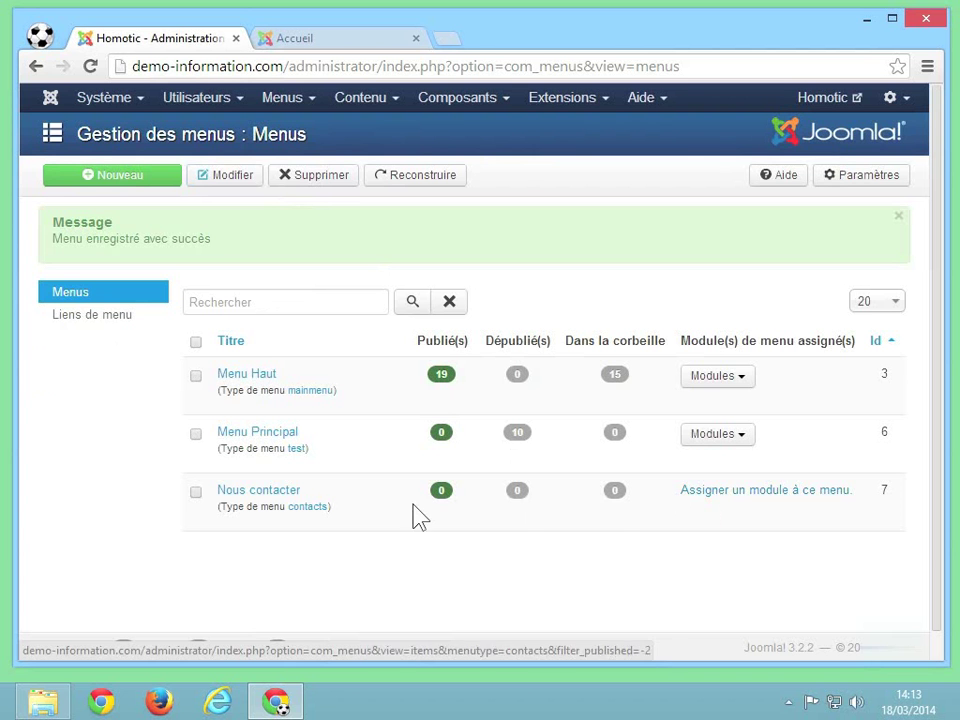
Add a menu link to the Nous contacter menu, titled "Venir à notre rencontre"
{"action": "left_click", "coordinate": [300, 112]}
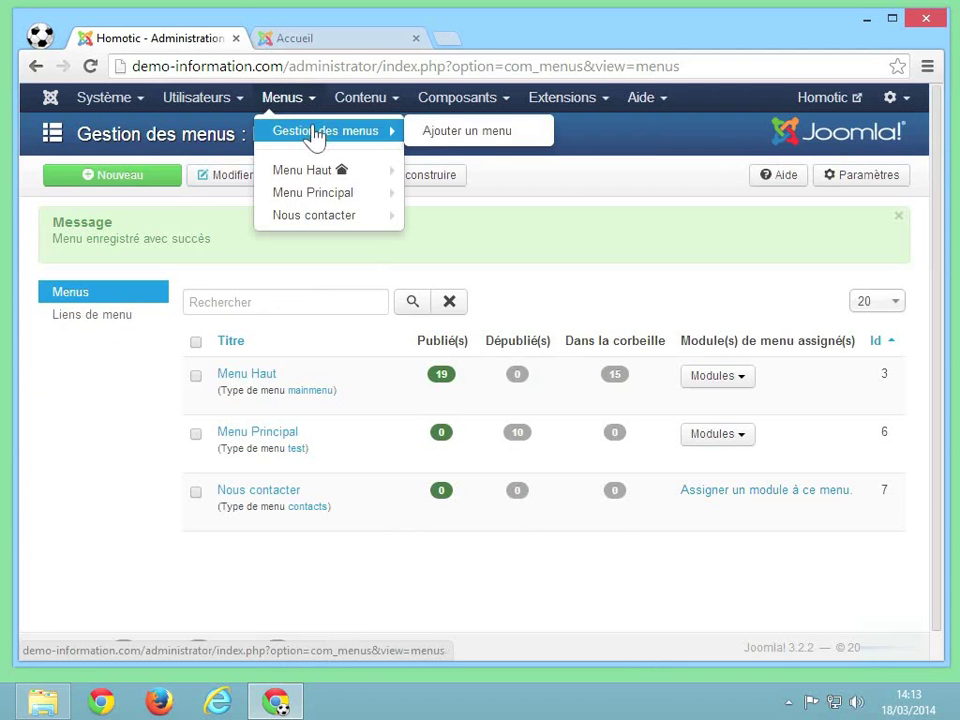
{"action": "mouse_move", "coordinate": [316, 222]}
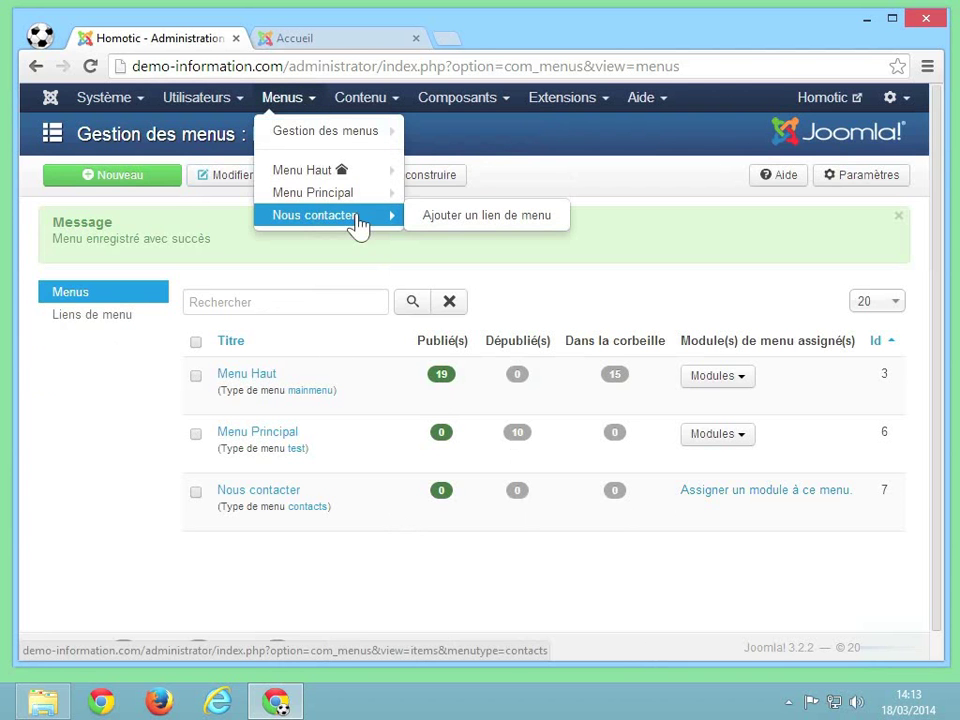
{"action": "left_click", "coordinate": [447, 220]}
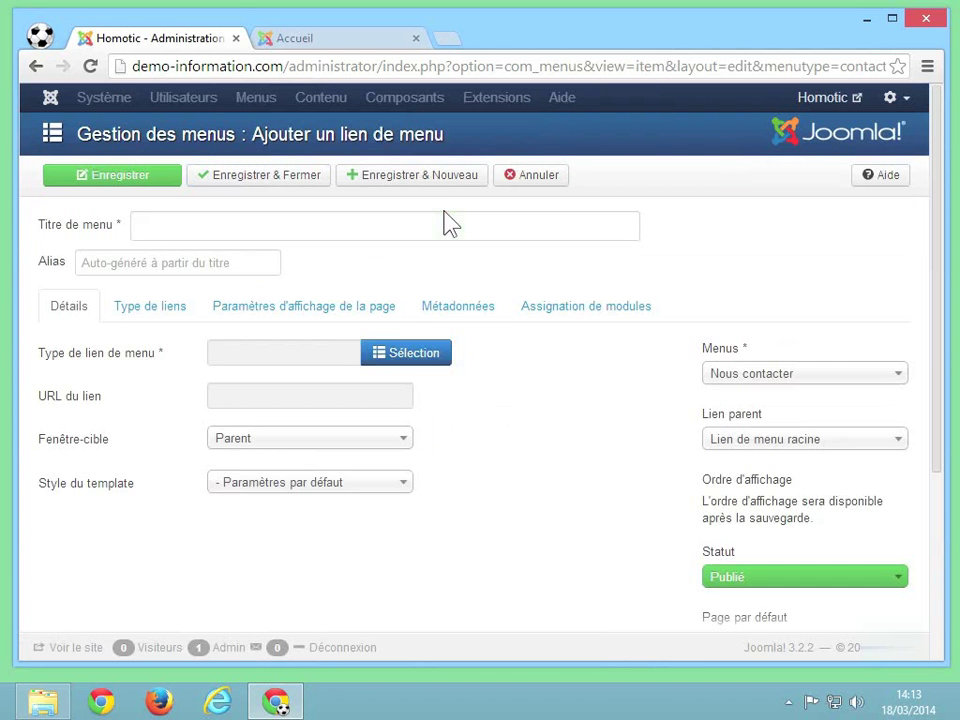
{"action": "left_click", "coordinate": [238, 224]}
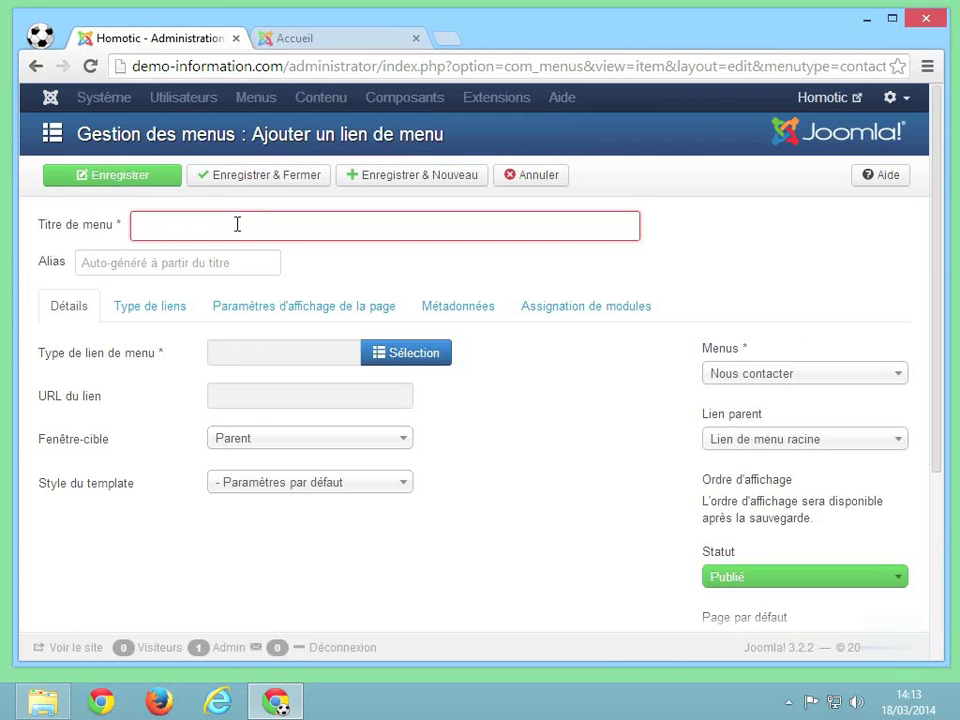
{"action": "type", "text": "Venir"}
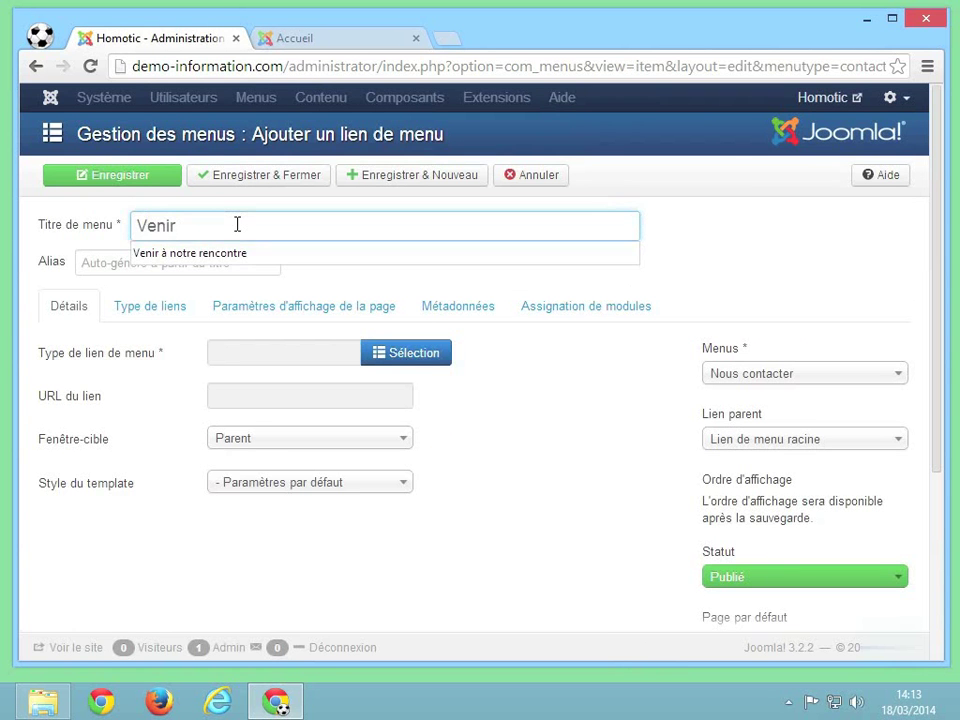
{"action": "left_click", "coordinate": [233, 254]}
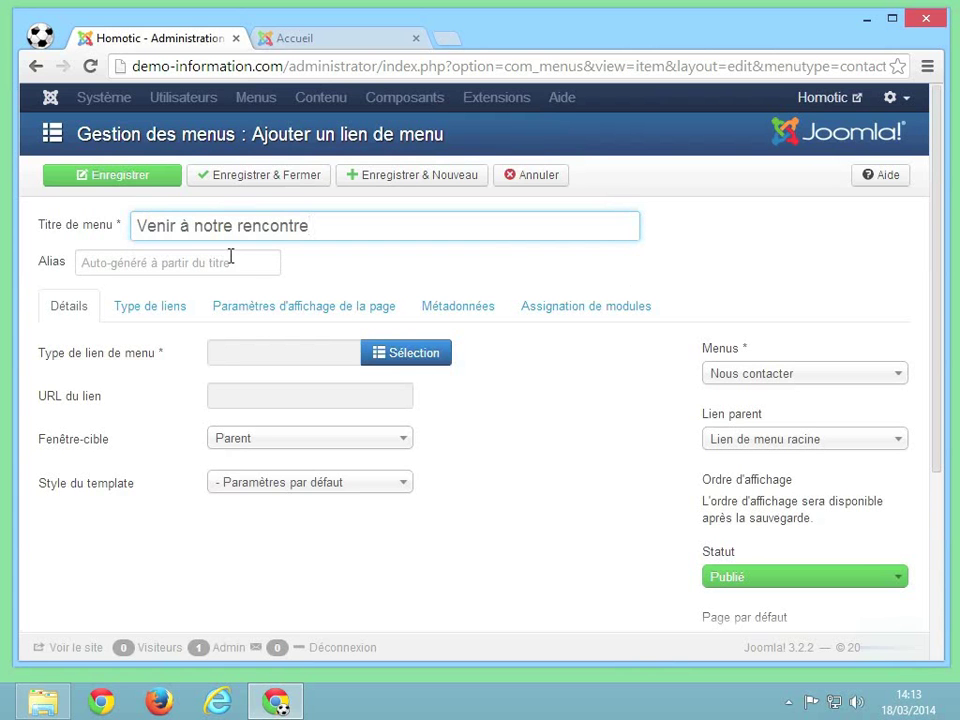
Set the menu link type to Article, from the Articles group
{"action": "left_click", "coordinate": [430, 356]}
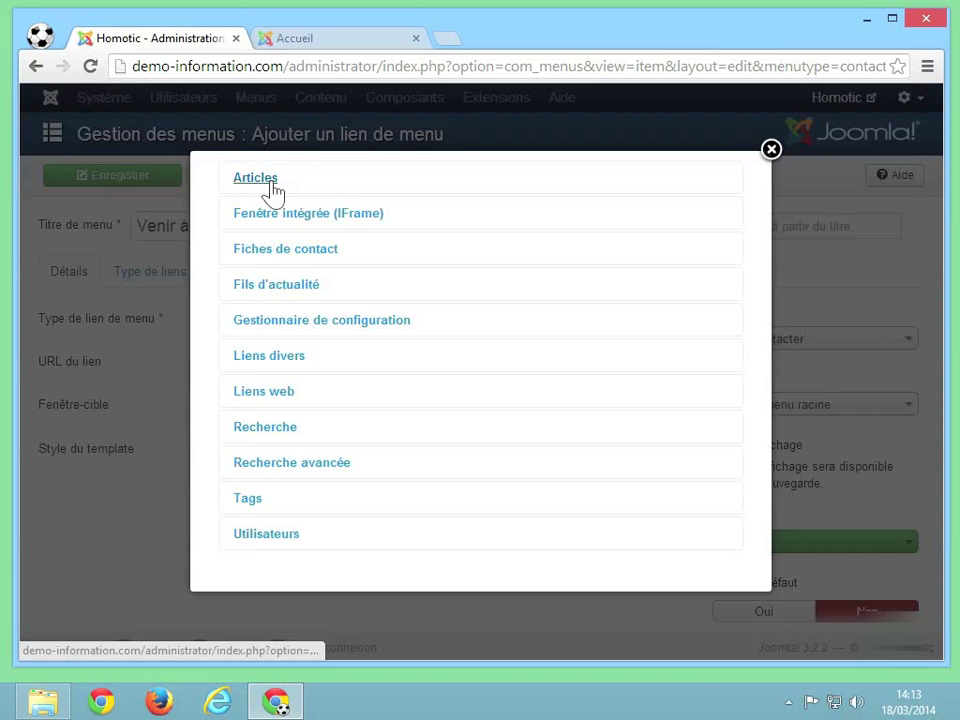
{"action": "left_click", "coordinate": [258, 180]}
{"action": "left_click", "coordinate": [276, 226]}
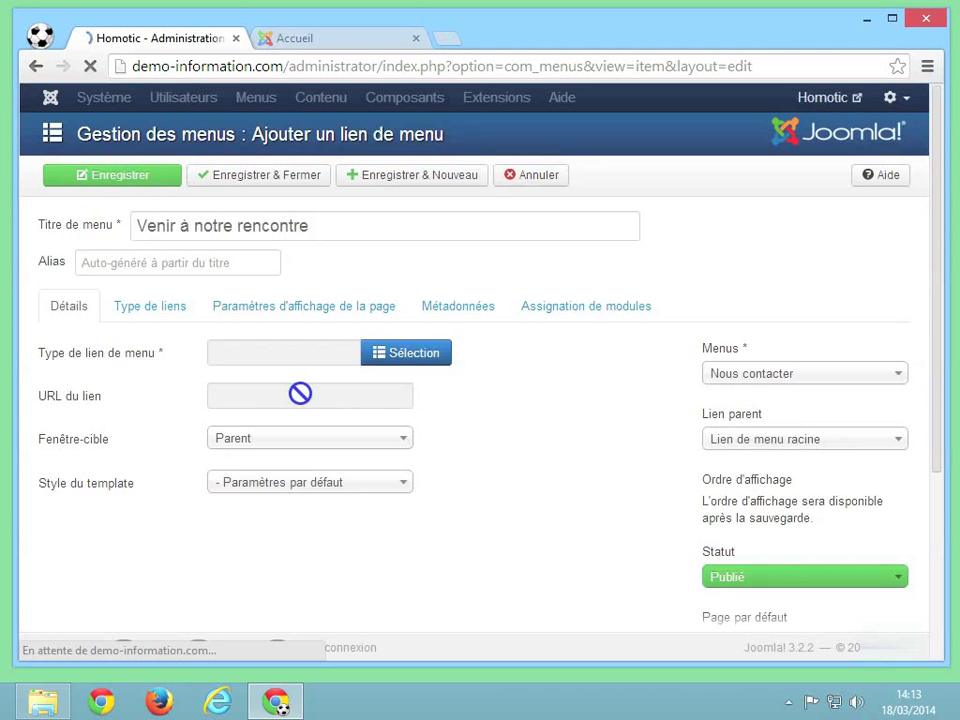
Filter the article list by "venir" and choose the article "Venir à notre rencontre" for the link
{"action": "left_click", "coordinate": [420, 366]}
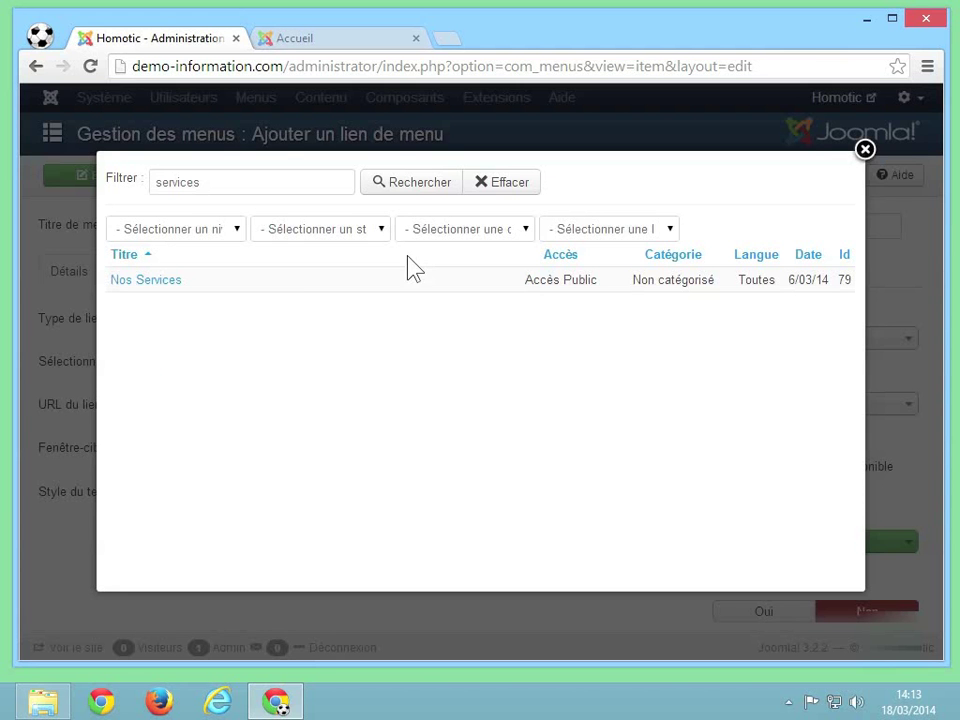
{"action": "double_click", "coordinate": [242, 184]}
{"action": "type", "text": "venir"}
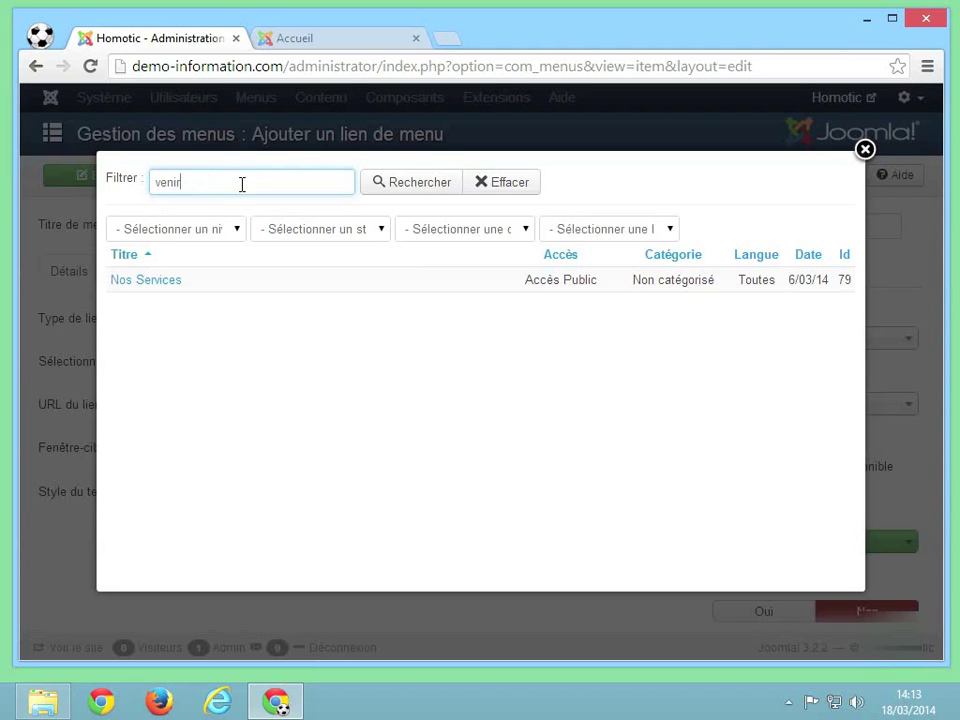
{"action": "key", "text": "Return"}
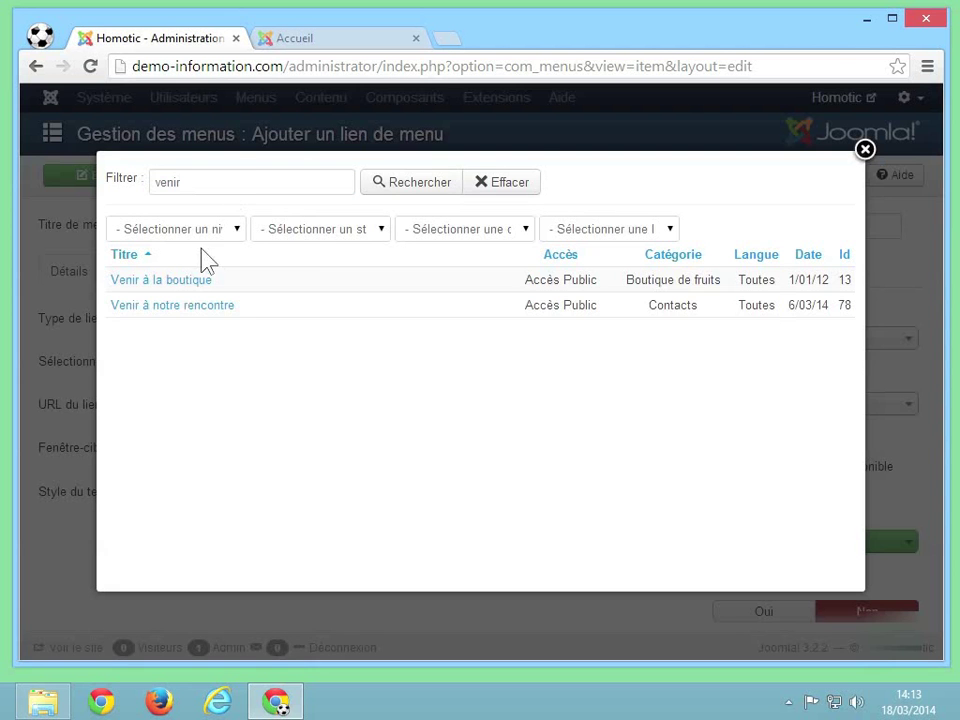
{"action": "left_click", "coordinate": [180, 306]}
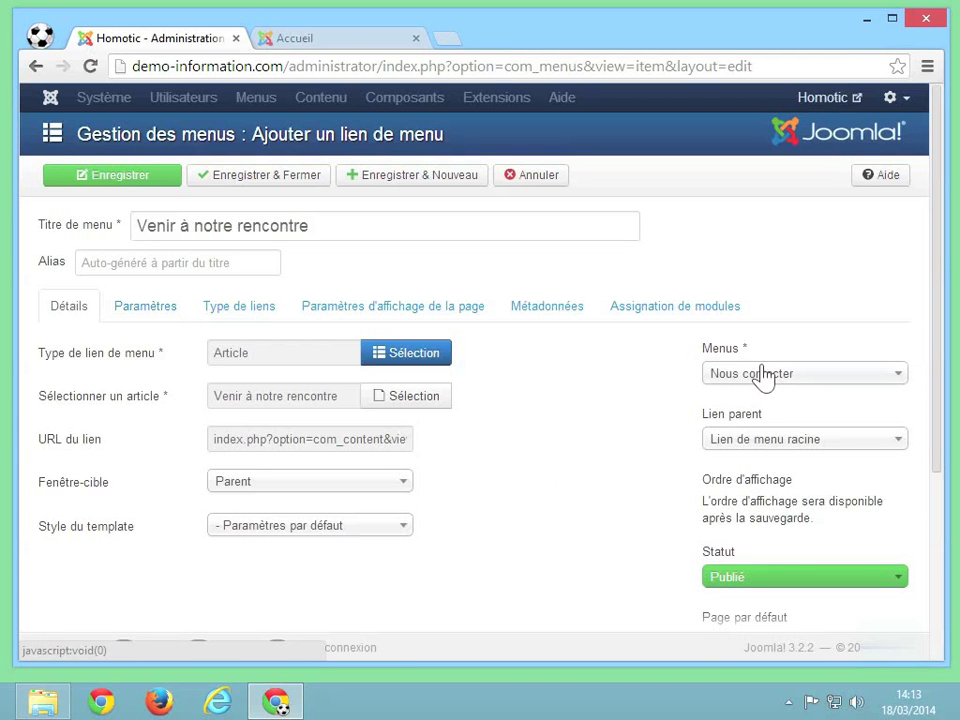
Check the remaining link settings, and save and close the menu link
{"action": "scroll", "coordinate": [596, 467], "scroll_direction": "down", "scroll_amount": 3}
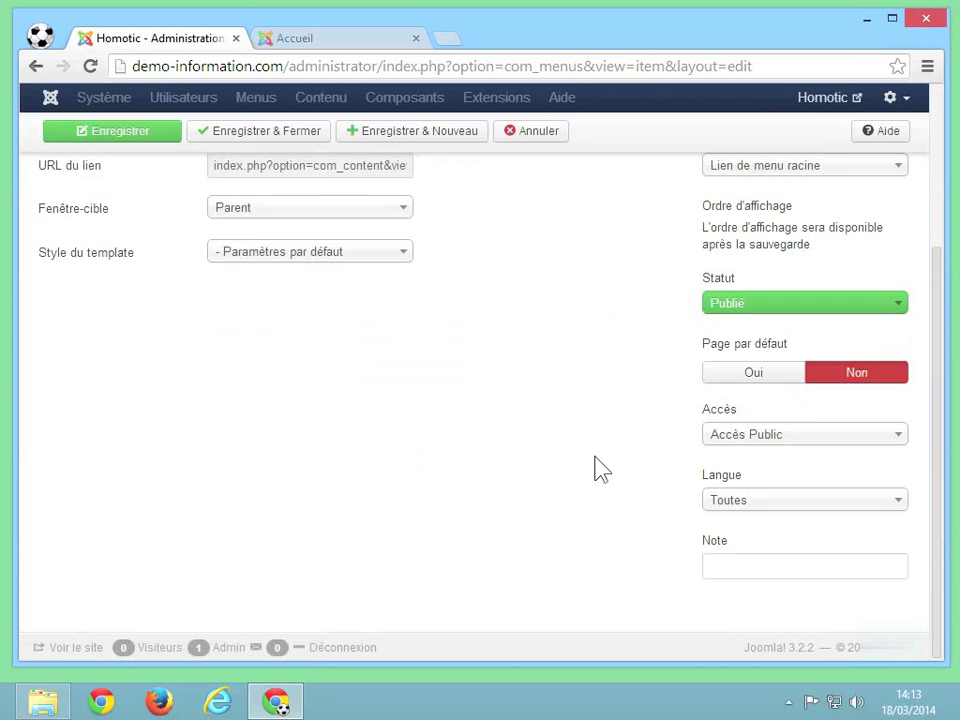
{"action": "scroll", "coordinate": [596, 467], "scroll_direction": "up", "scroll_amount": 3}
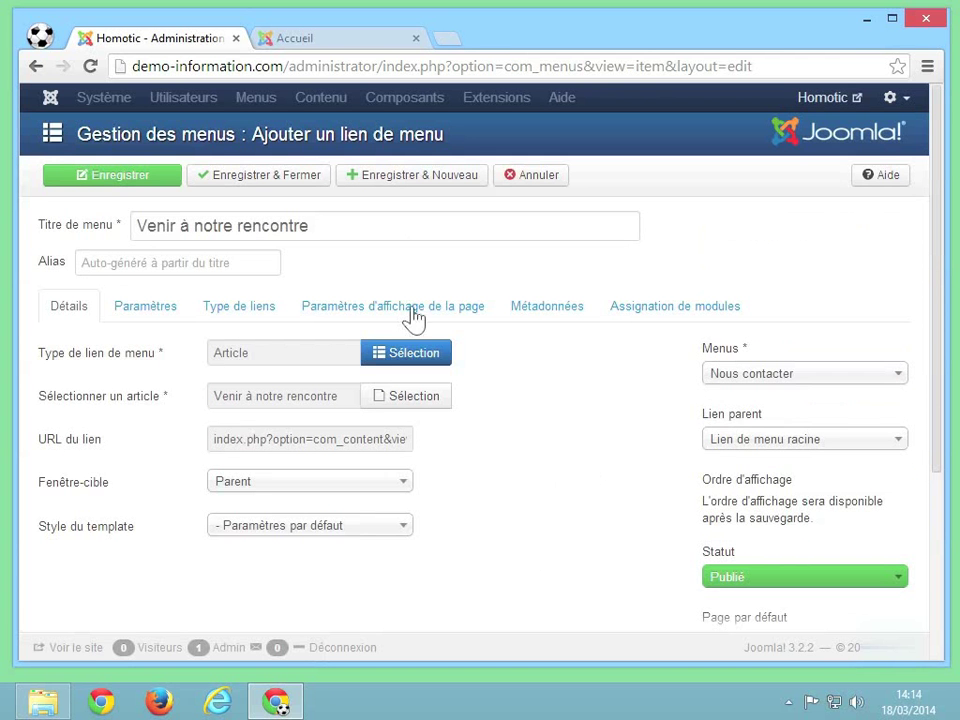
{"action": "left_click", "coordinate": [307, 189]}
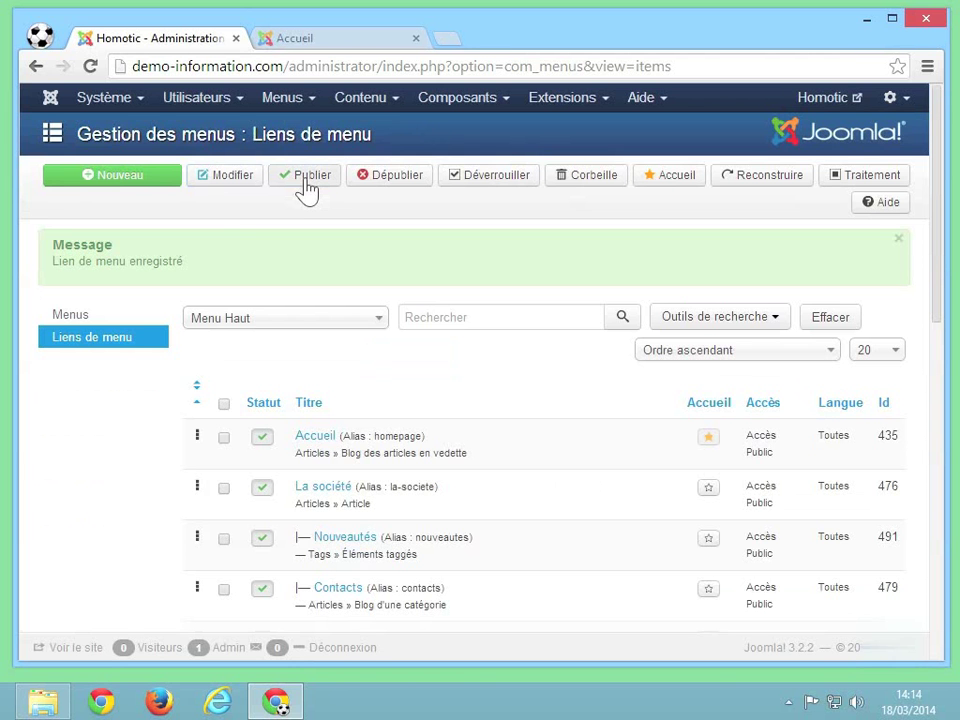
From the menu list, assign a new module to the Nous contacter menu and title it "Nous contacter"
{"action": "left_click", "coordinate": [62, 318]}
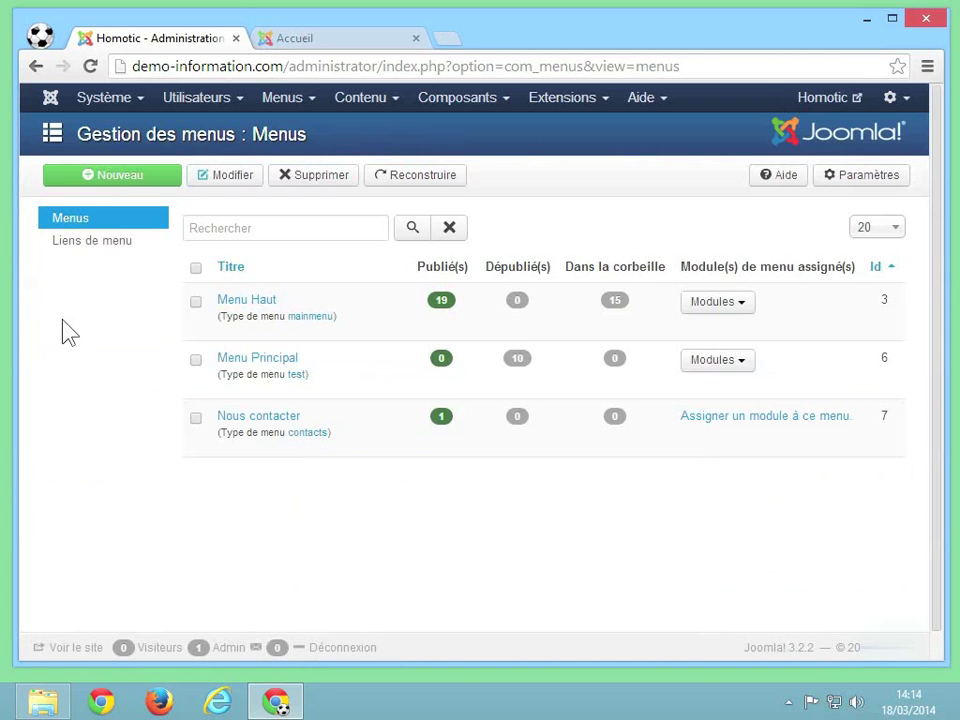
{"action": "left_click", "coordinate": [743, 427]}
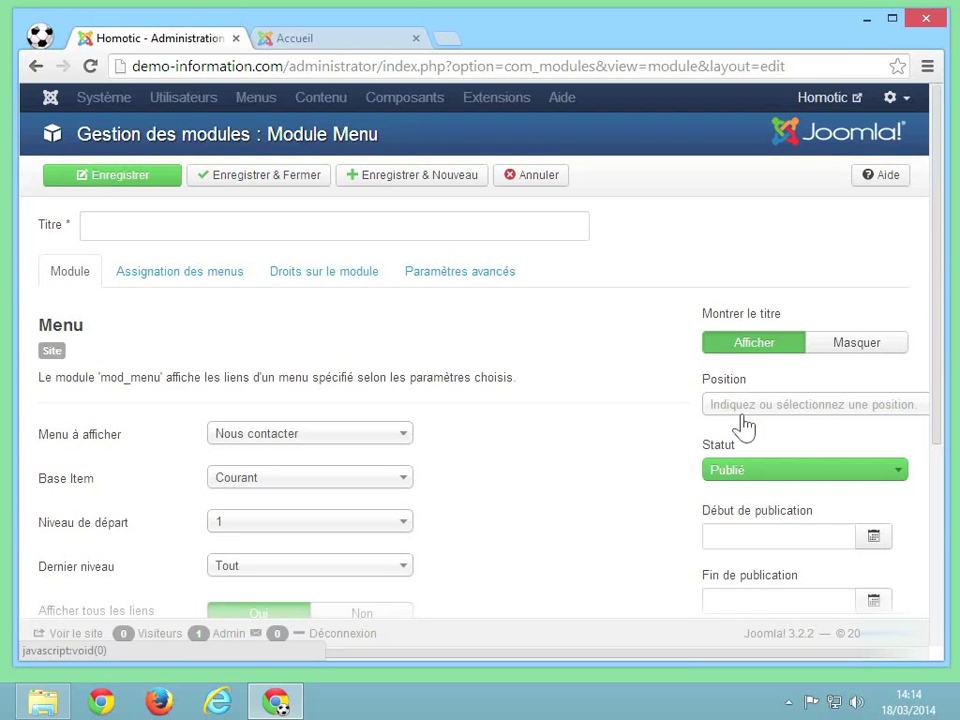
{"action": "left_click", "coordinate": [196, 226]}
{"action": "type", "text": "Nous"}
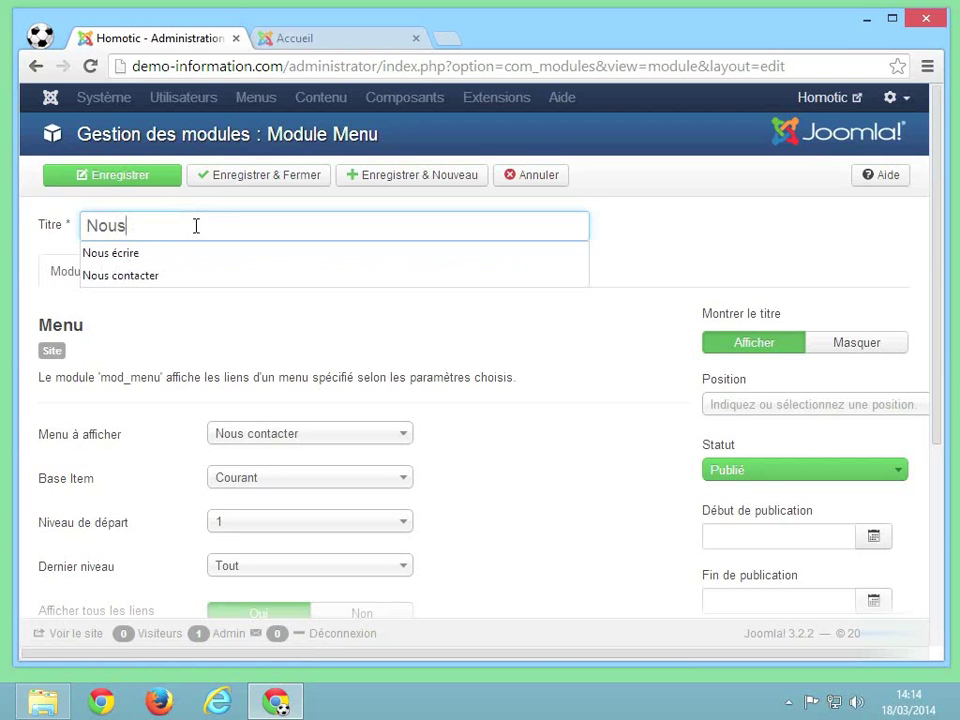
{"action": "type", "text": " conta"}
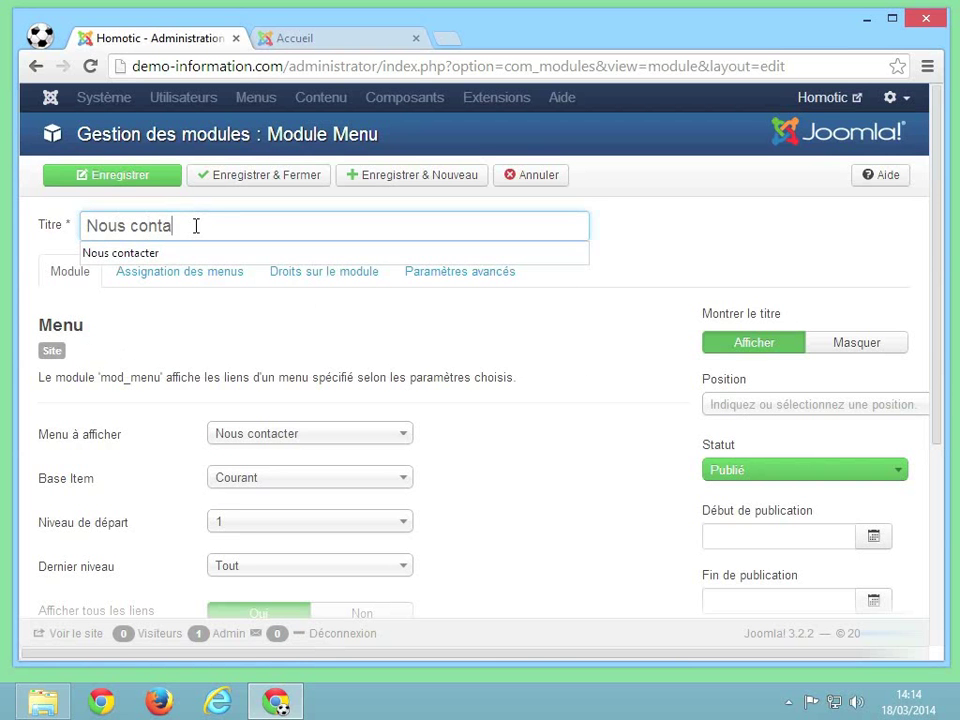
{"action": "left_click", "coordinate": [168, 262]}
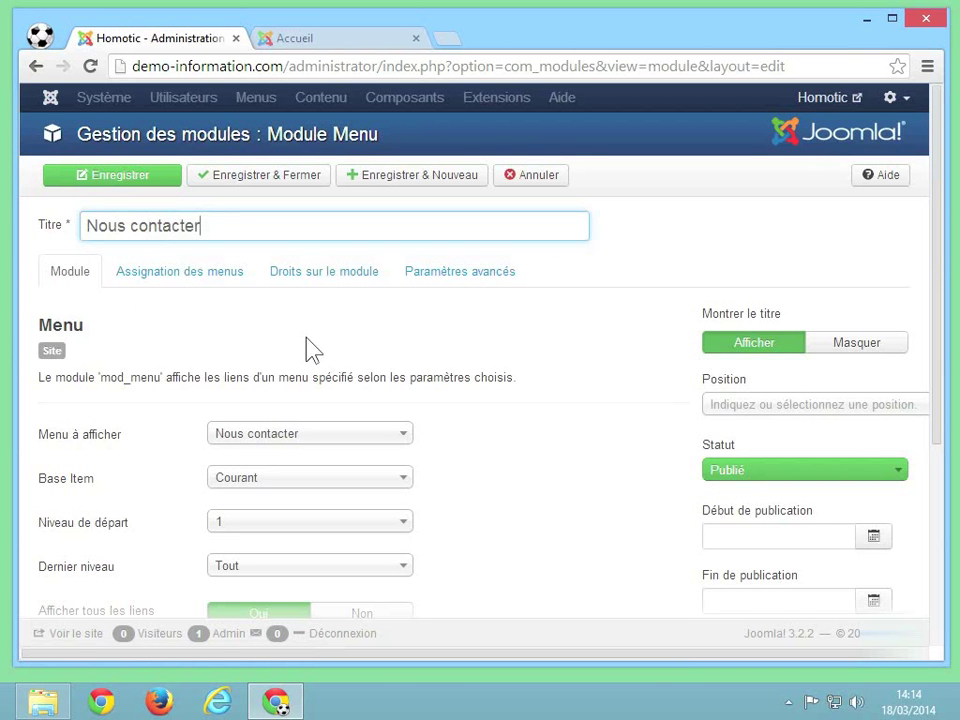
Examine the module's menu settings: the menu to display, the start and last level choices, and the option to show all links
{"action": "scroll", "coordinate": [313, 349], "scroll_direction": "down", "scroll_amount": 3}
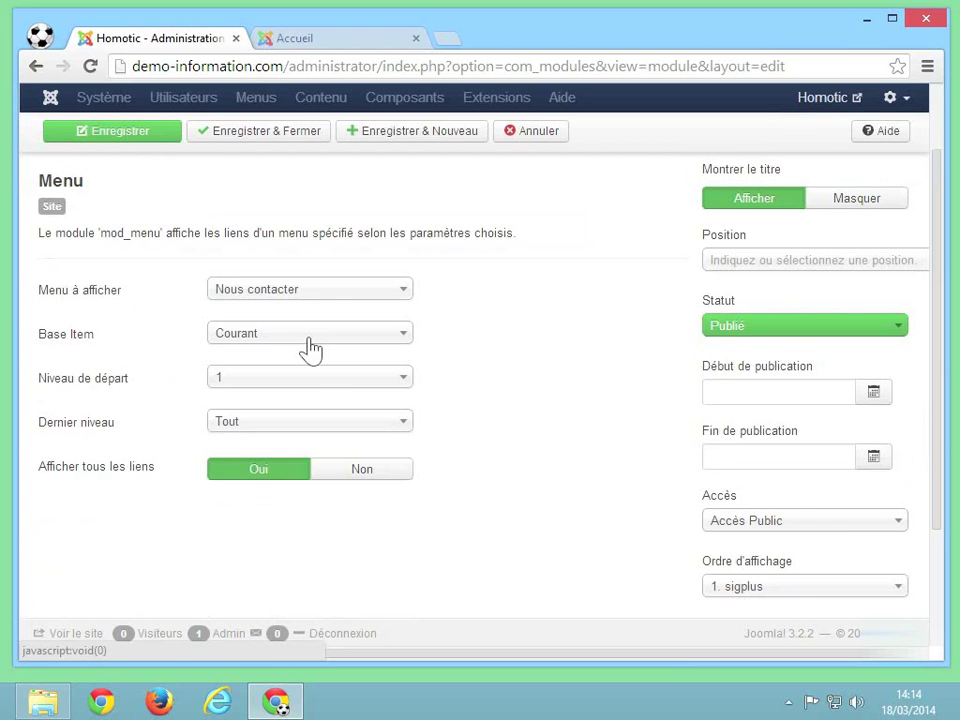
{"action": "scroll", "coordinate": [312, 347], "scroll_direction": "up", "scroll_amount": 3}
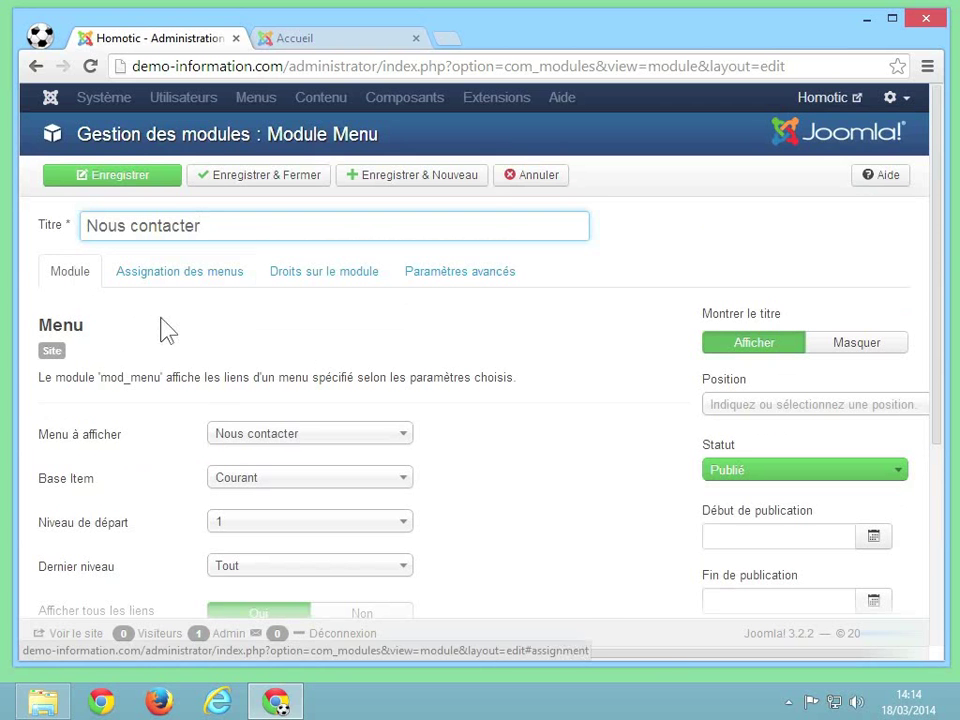
{"action": "mouse_move", "coordinate": [103, 440]}
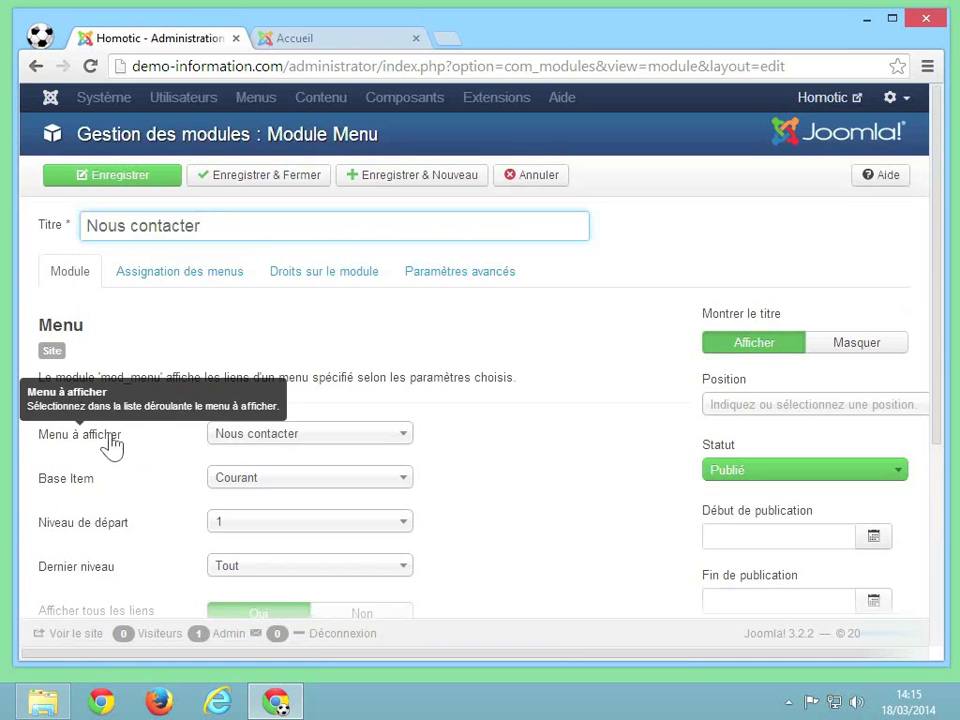
{"action": "left_click", "coordinate": [293, 446]}
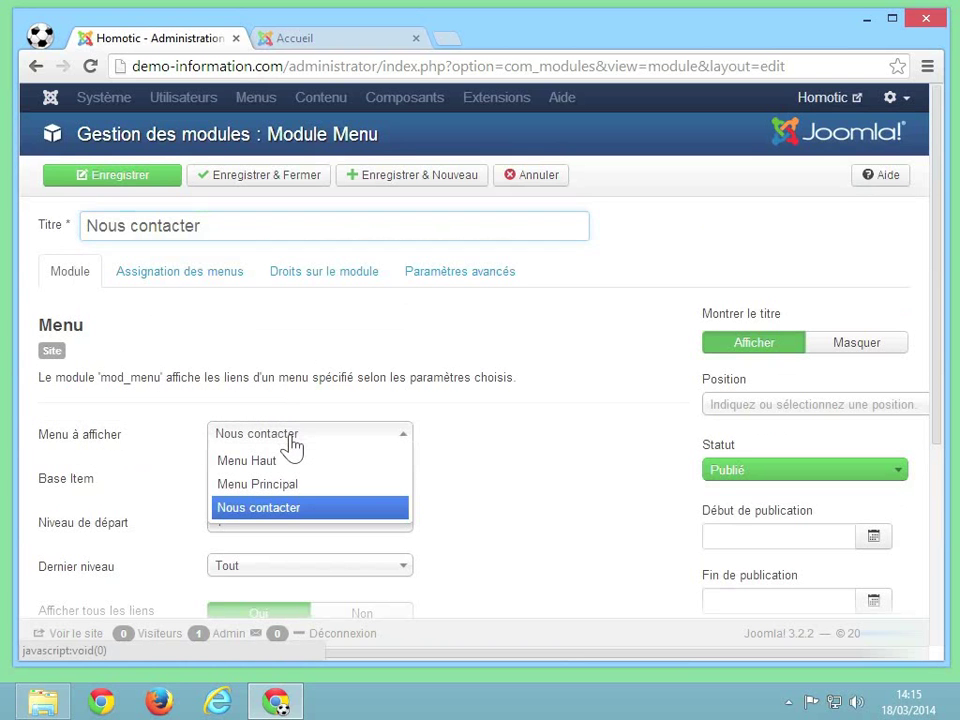
{"action": "left_click", "coordinate": [469, 429]}
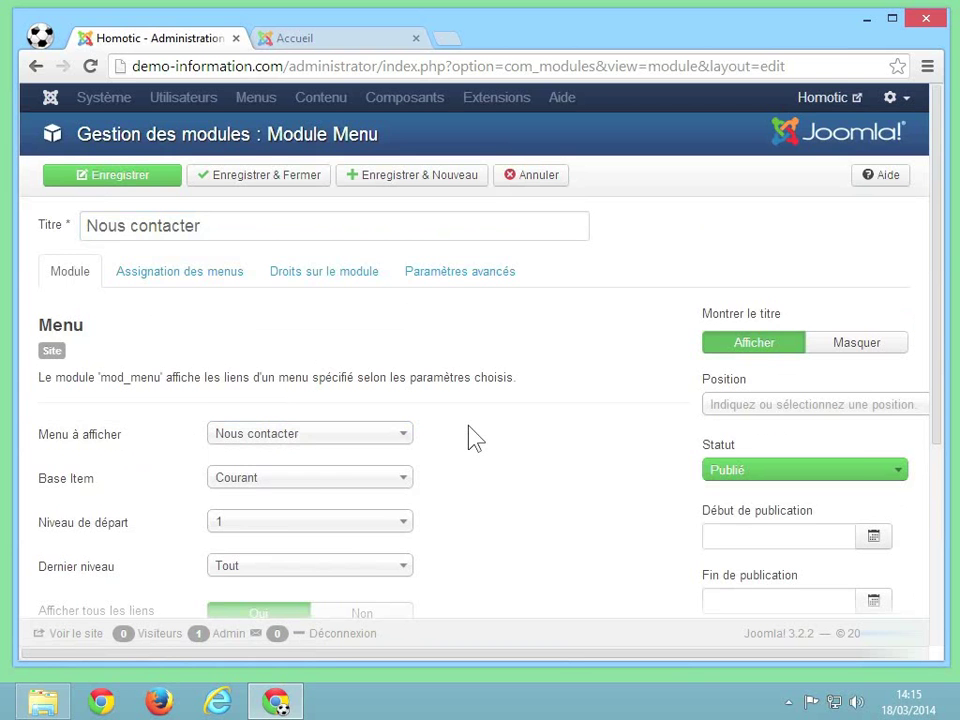
{"action": "scroll", "coordinate": [475, 440], "scroll_direction": "down", "scroll_amount": 3}
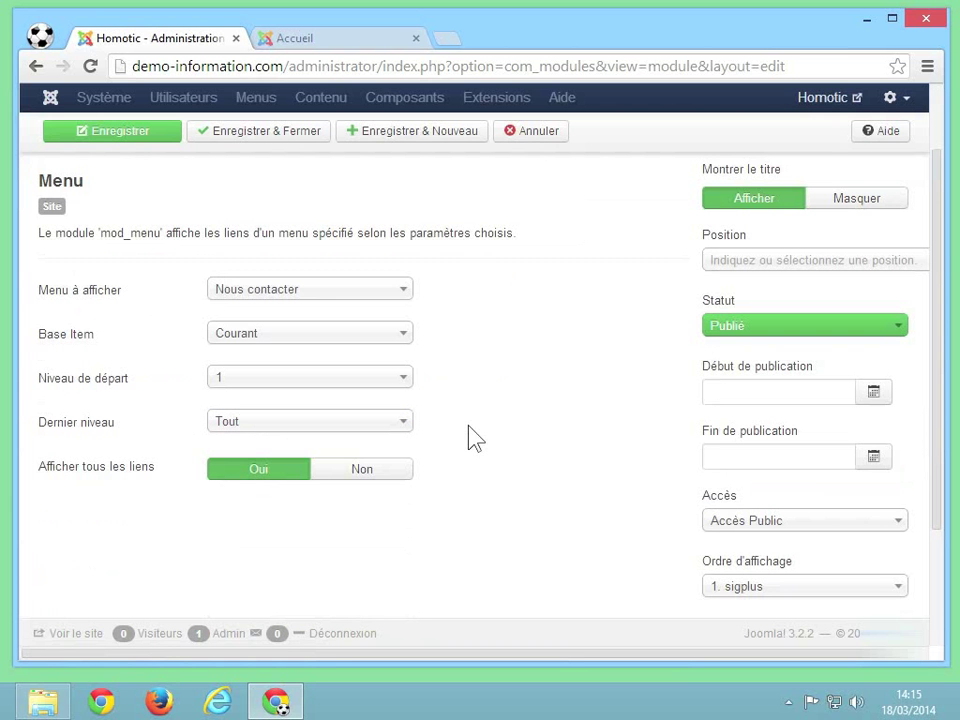
{"action": "left_click", "coordinate": [249, 382]}
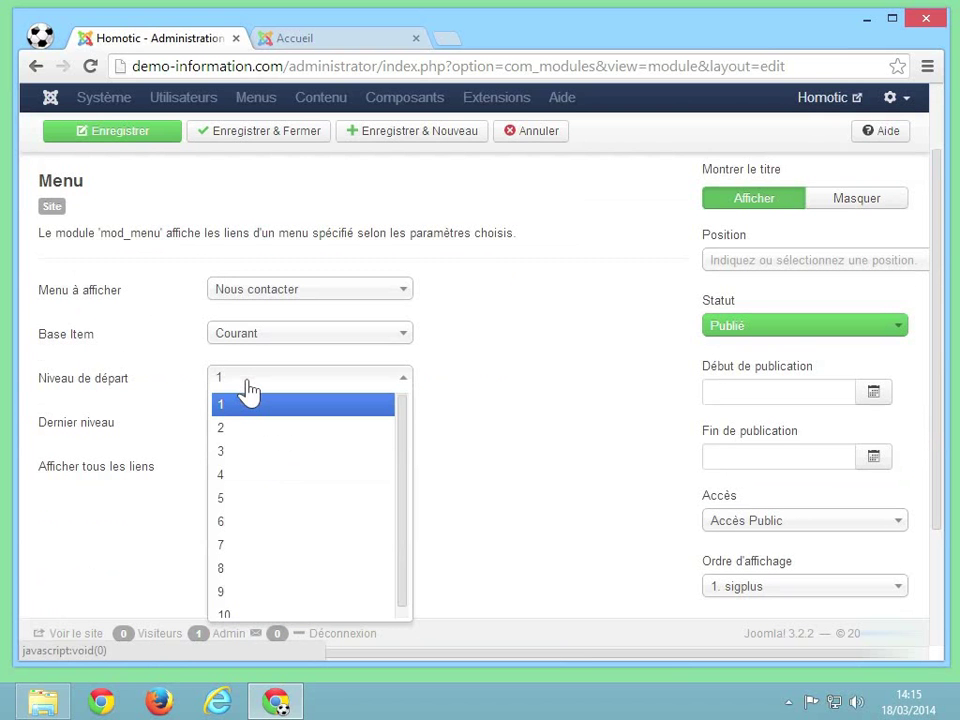
{"action": "left_click", "coordinate": [467, 396]}
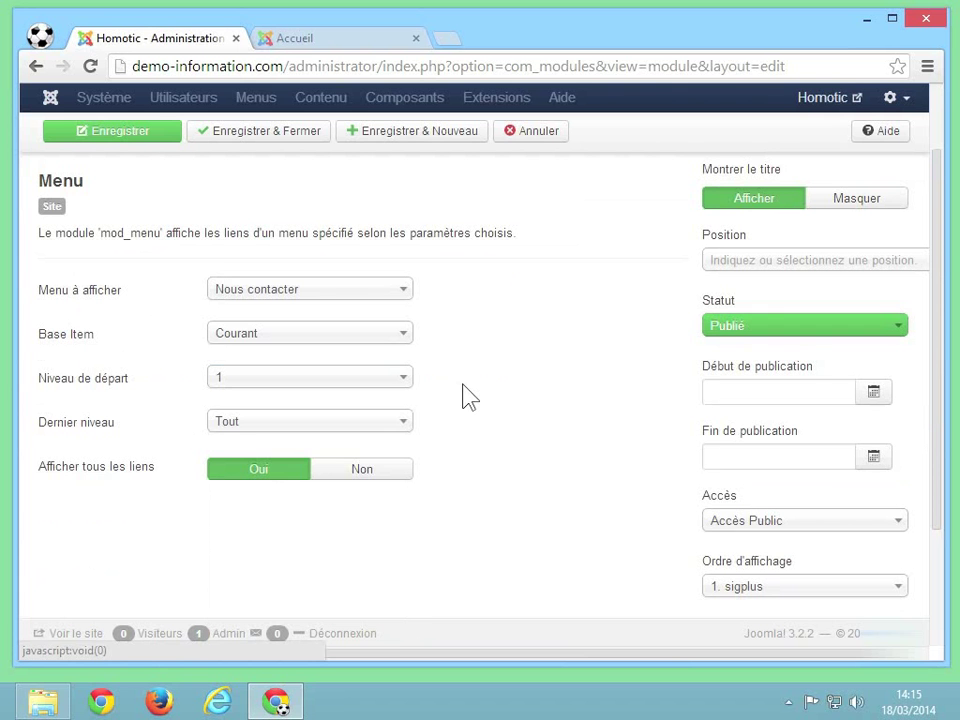
{"action": "left_click", "coordinate": [294, 427]}
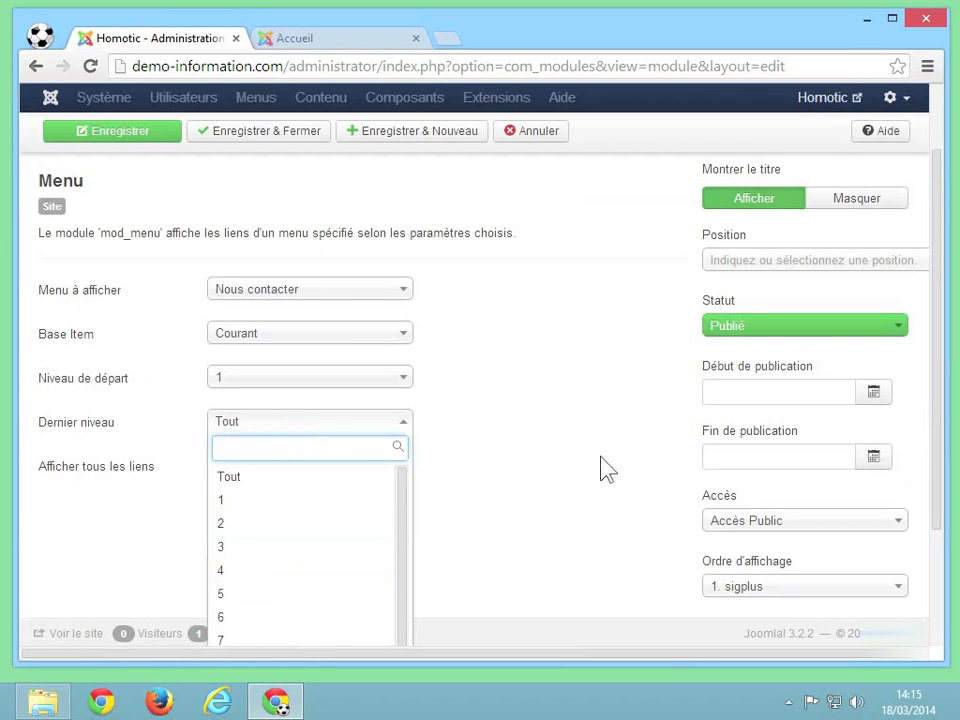
{"action": "left_click", "coordinate": [477, 443]}
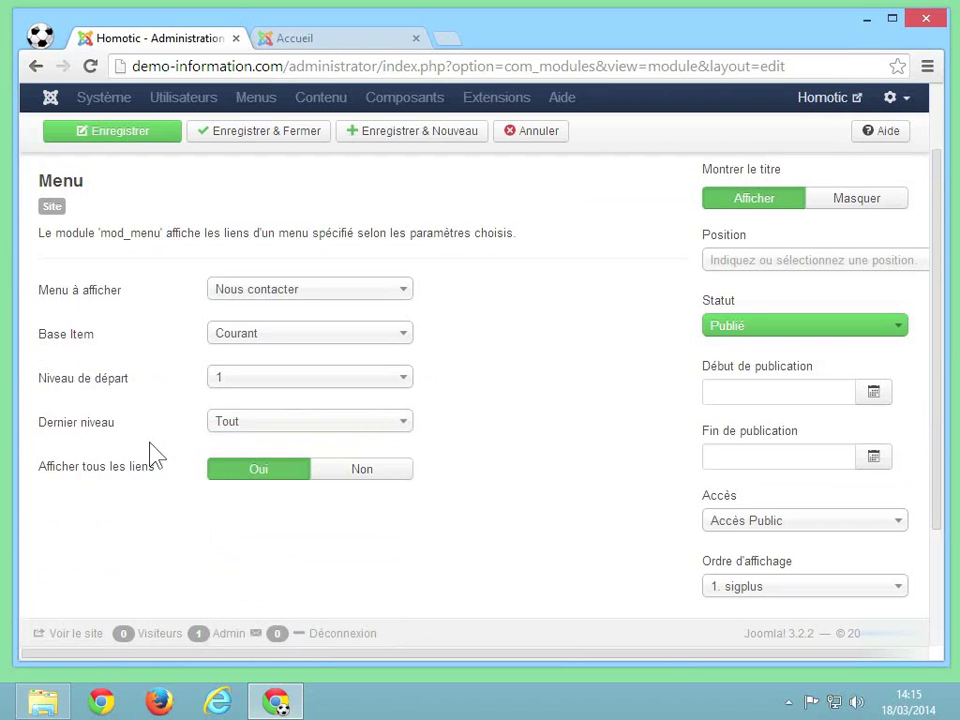
{"action": "mouse_move", "coordinate": [85, 480]}
Set the module's position to Droite [position-7] of the Protostar template
{"action": "scroll", "coordinate": [262, 493], "scroll_direction": "up", "scroll_amount": 2}
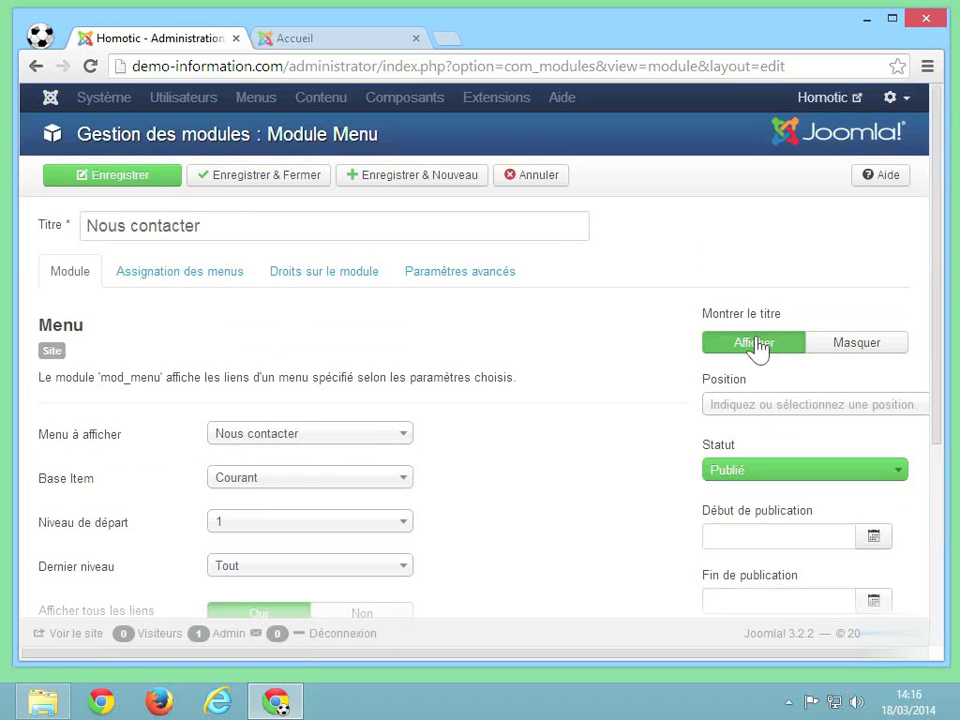
{"action": "left_click", "coordinate": [766, 410]}
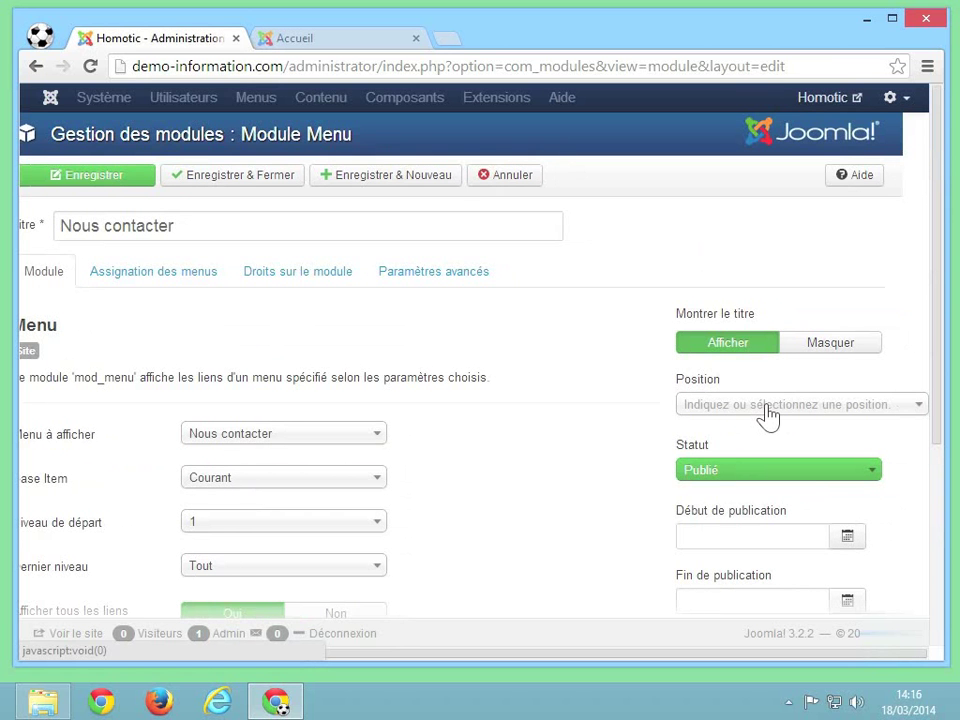
{"action": "left_click", "coordinate": [768, 414]}
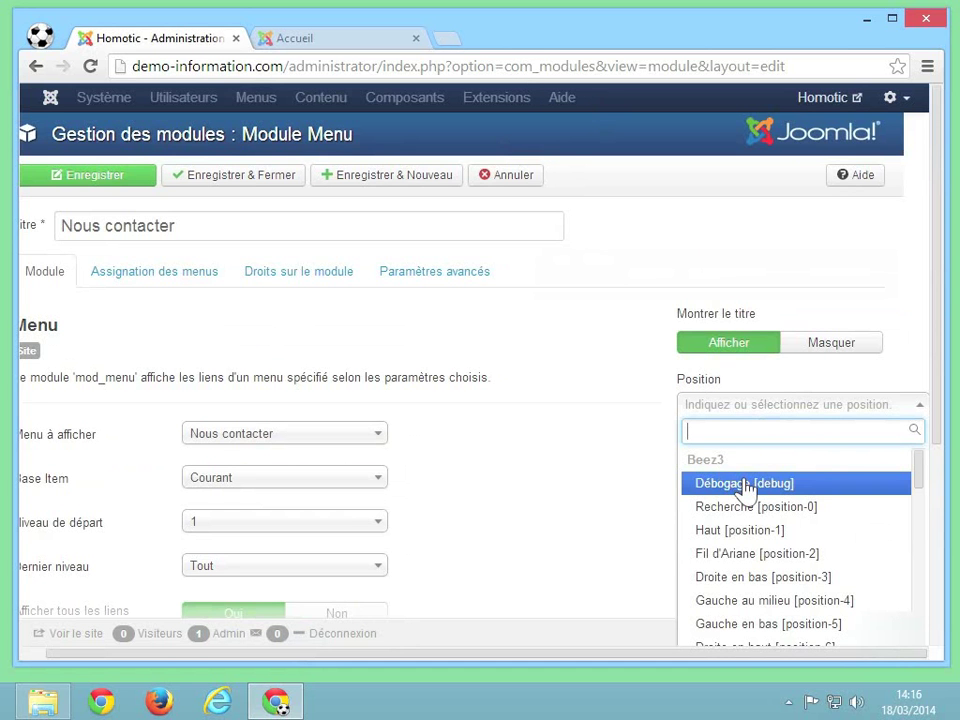
{"action": "scroll", "coordinate": [782, 564], "scroll_direction": "down", "scroll_amount": 1}
{"action": "scroll", "coordinate": [782, 564], "scroll_direction": "down", "scroll_amount": 5}
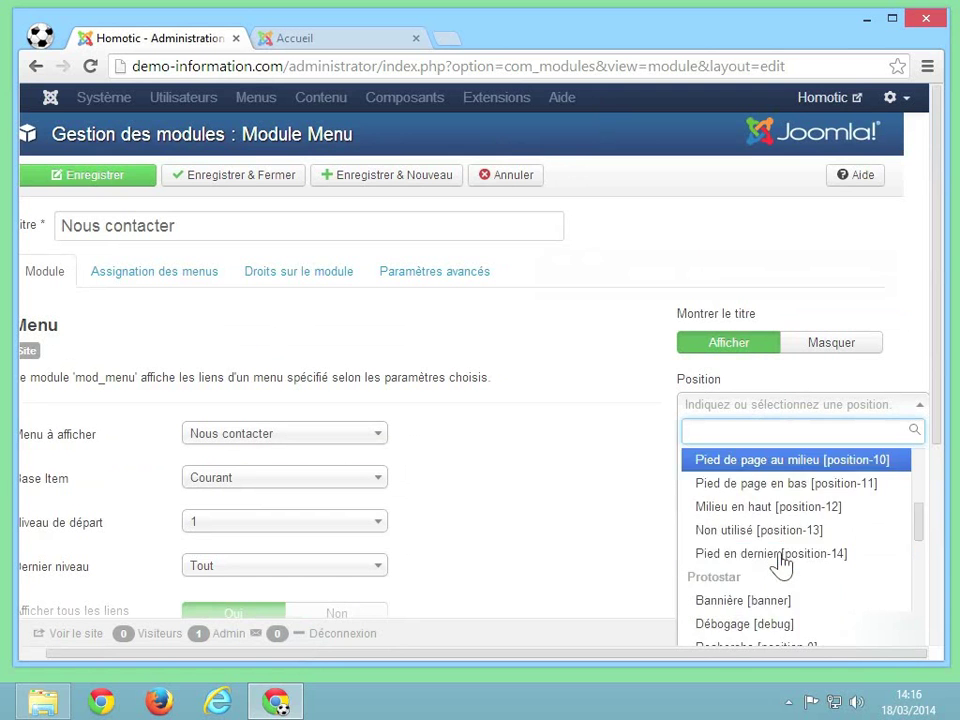
{"action": "scroll", "coordinate": [782, 564], "scroll_direction": "up", "scroll_amount": 1}
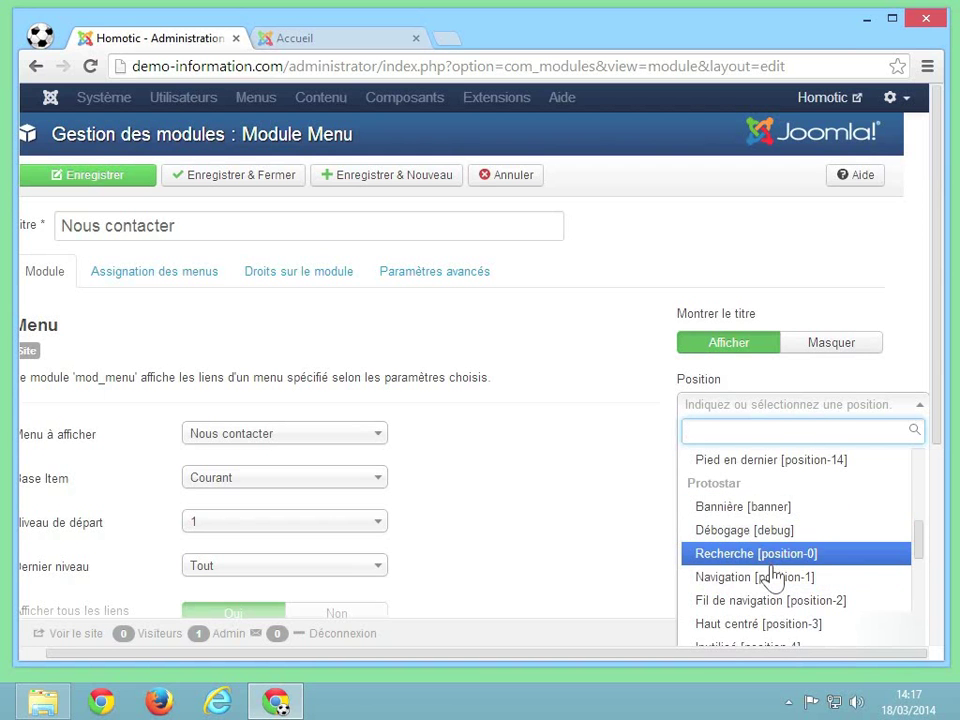
{"action": "scroll", "coordinate": [773, 571], "scroll_direction": "down", "scroll_amount": 1}
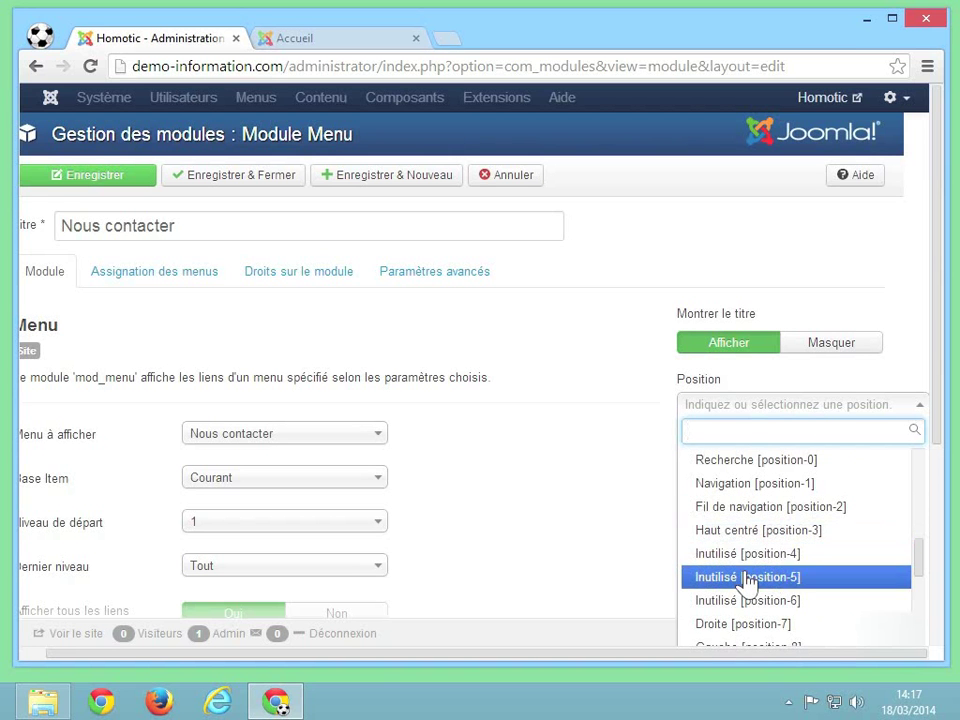
{"action": "scroll", "coordinate": [747, 579], "scroll_direction": "down", "scroll_amount": 1}
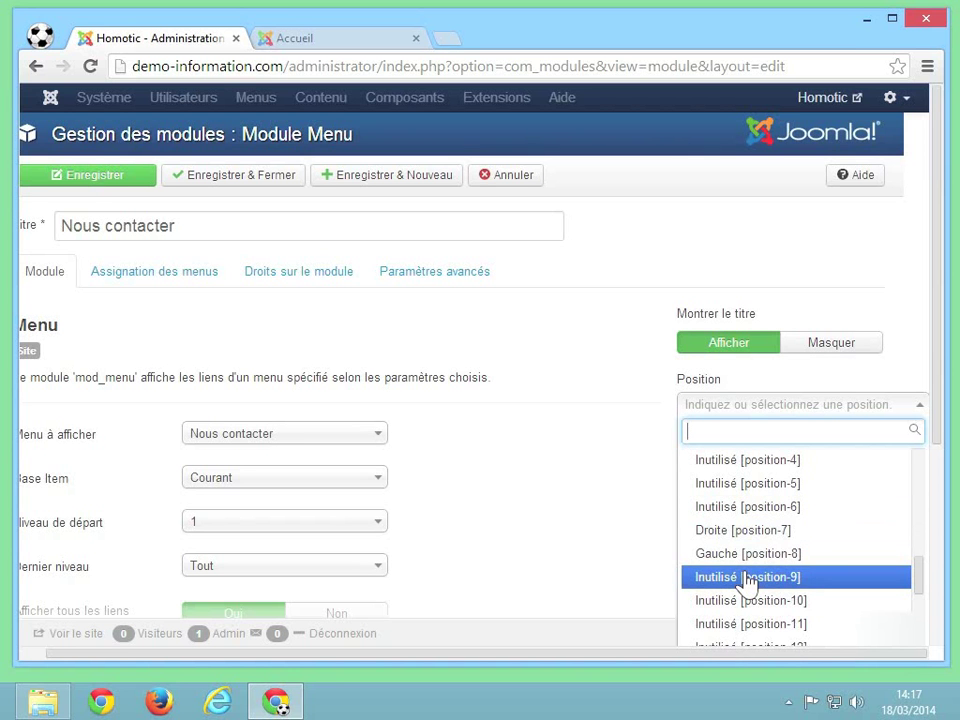
{"action": "left_click", "coordinate": [716, 532]}
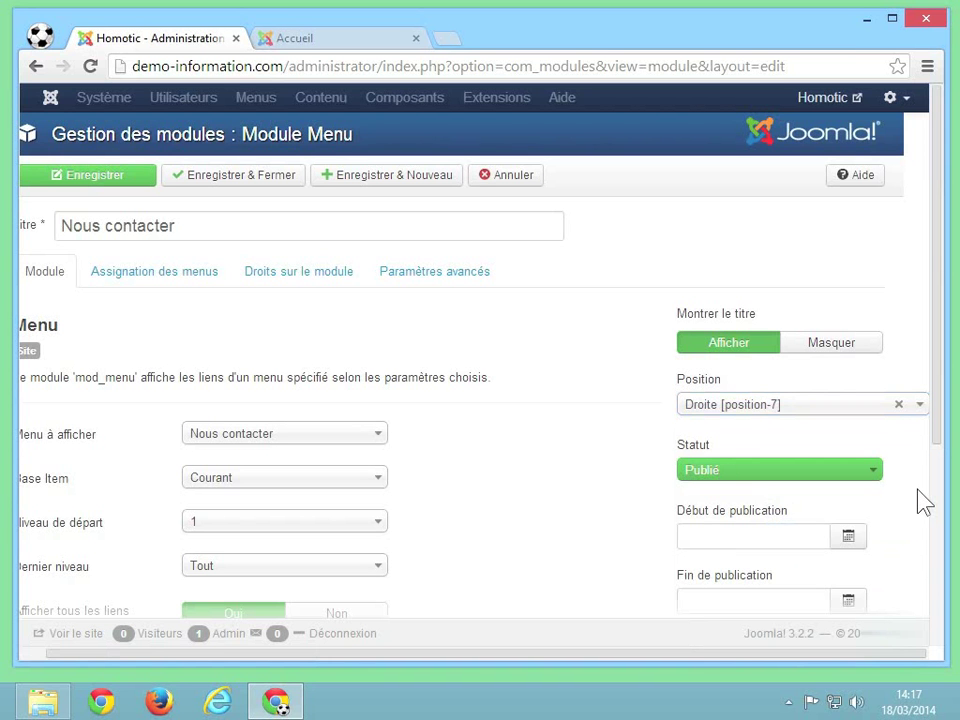
Review the module's publication dates, access, language and note settings, and examine the display order choices
{"action": "scroll", "coordinate": [922, 503], "scroll_direction": "down", "scroll_amount": 2}
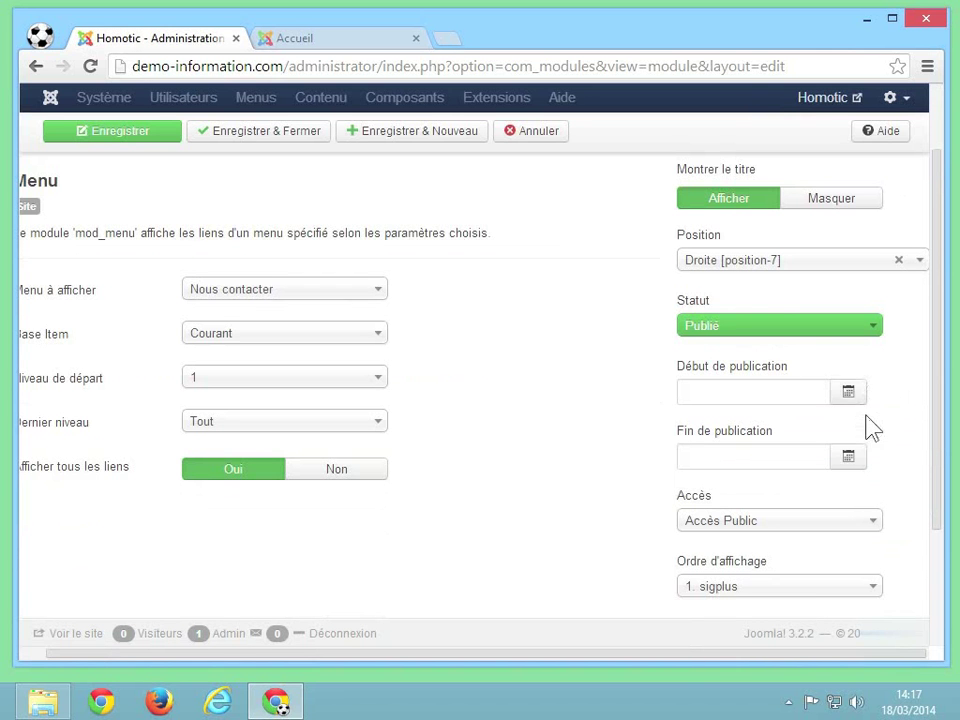
{"action": "scroll", "coordinate": [870, 427], "scroll_direction": "down", "scroll_amount": 1}
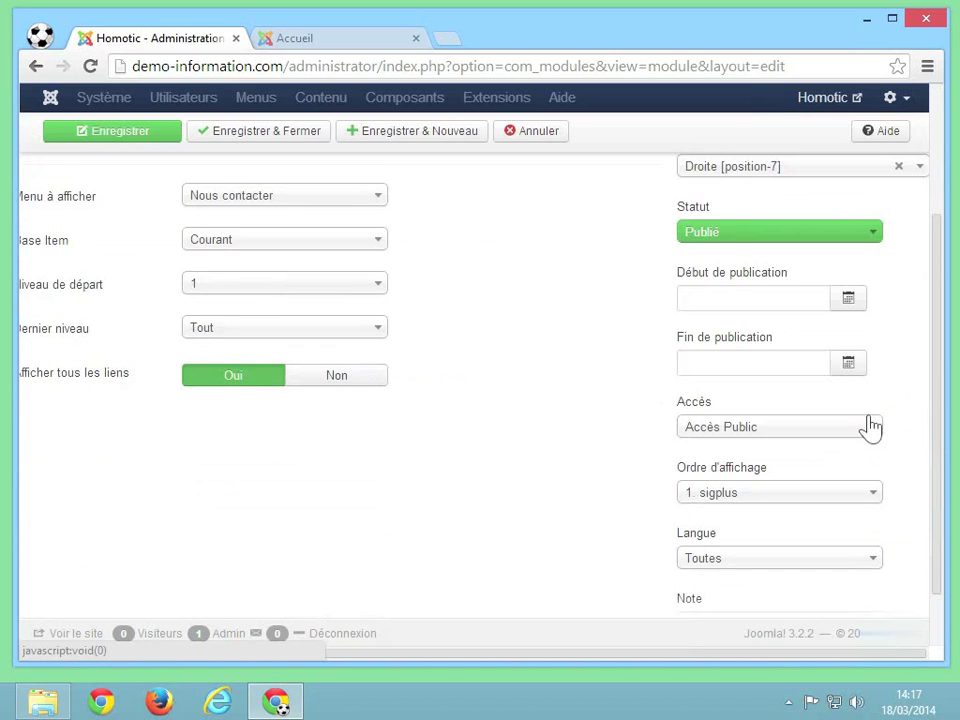
{"action": "scroll", "coordinate": [885, 412], "scroll_direction": "down", "scroll_amount": 1}
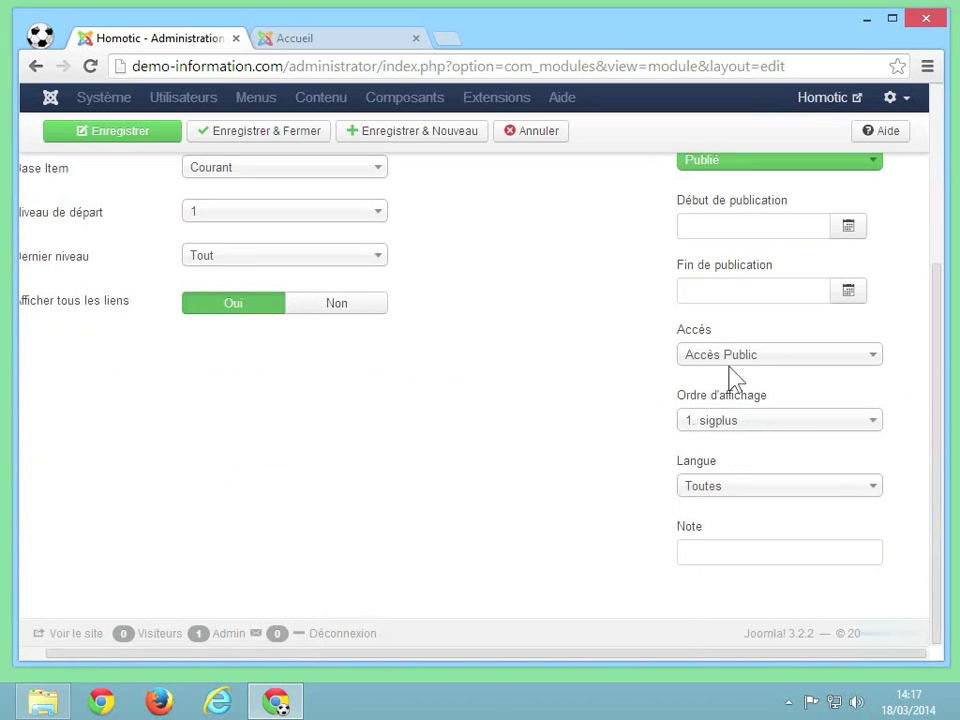
{"action": "left_click", "coordinate": [770, 430]}
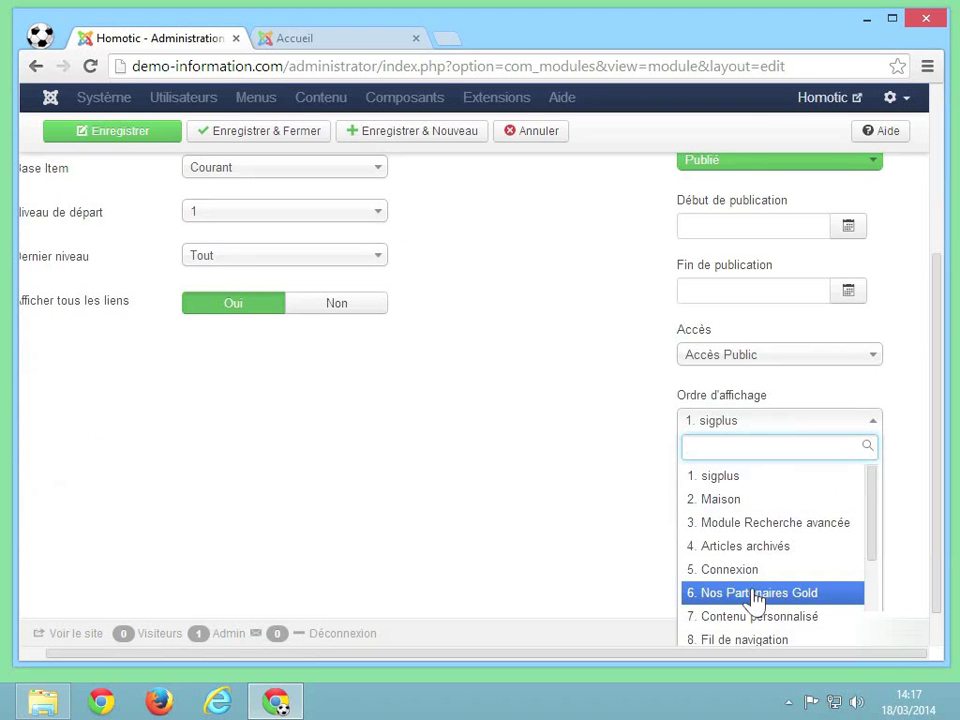
{"action": "left_click", "coordinate": [900, 488]}
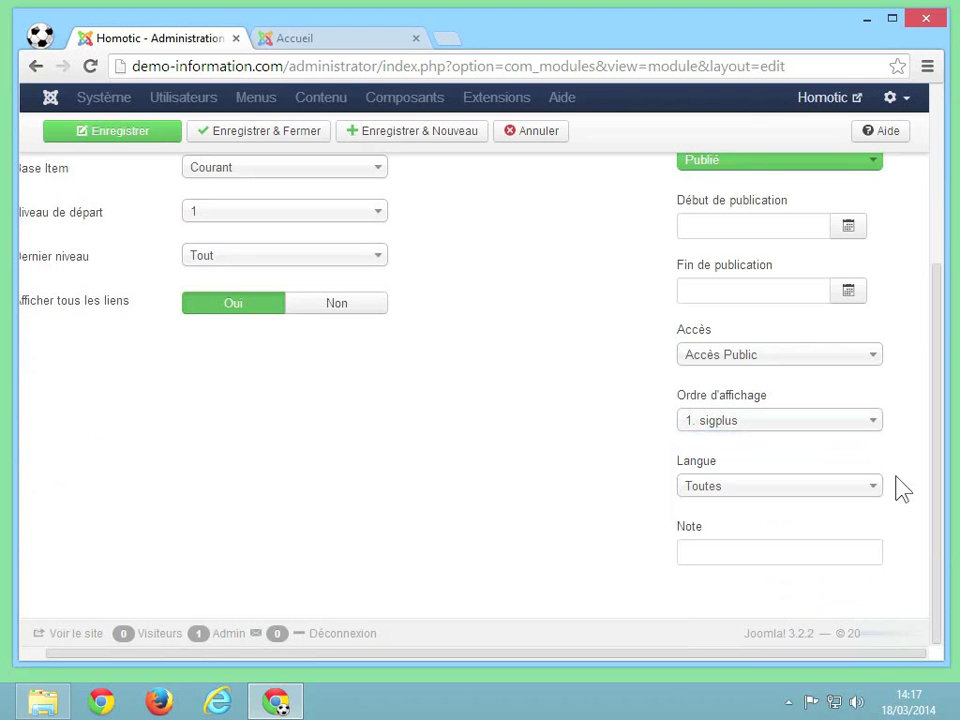
{"action": "scroll", "coordinate": [900, 488], "scroll_direction": "up", "scroll_amount": 3}
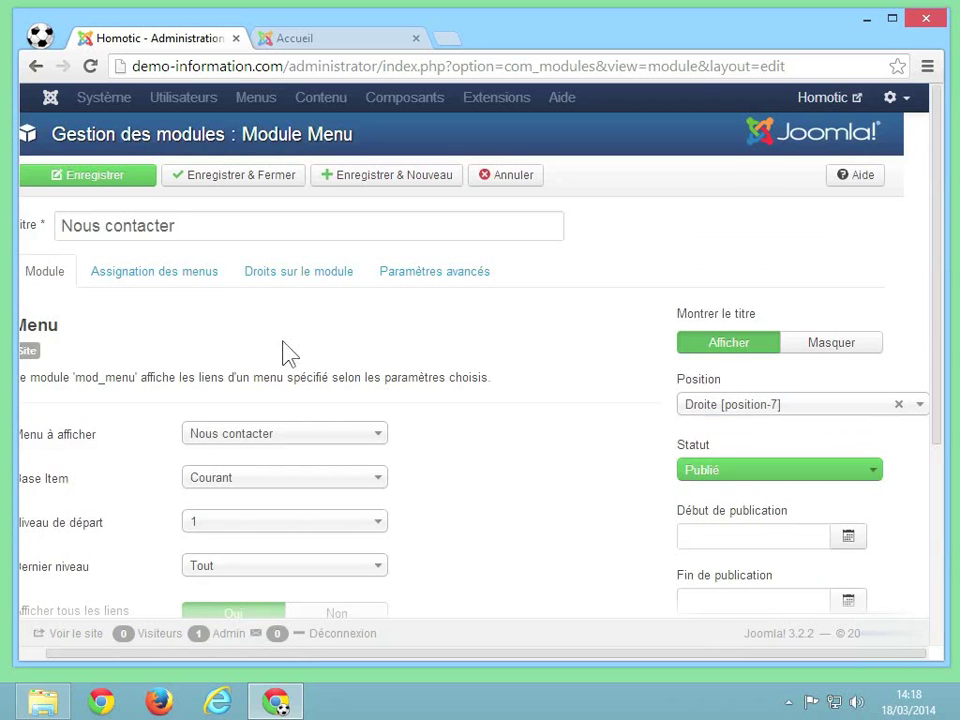
Examine the module's page assignment choices and look through its advanced parameters
{"action": "left_click", "coordinate": [183, 283]}
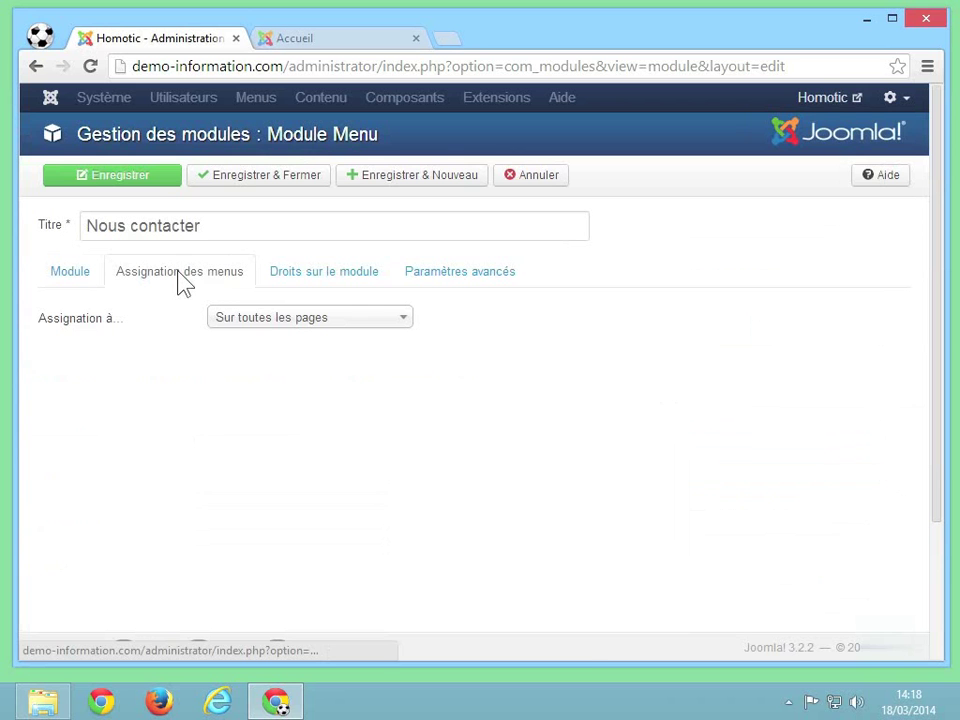
{"action": "left_click", "coordinate": [263, 320]}
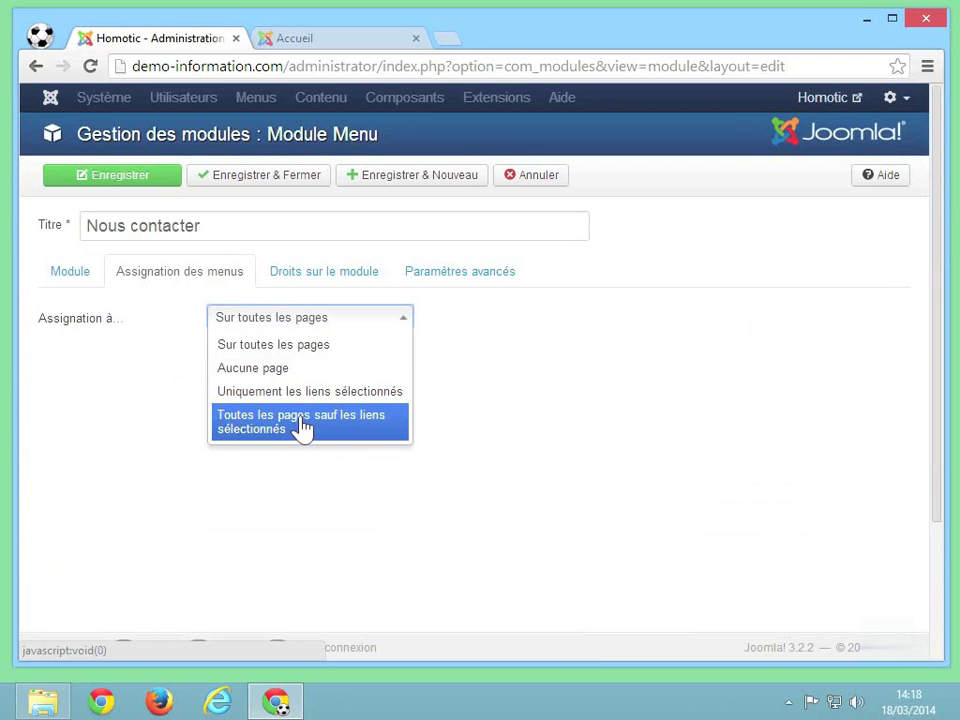
{"action": "left_click", "coordinate": [600, 355]}
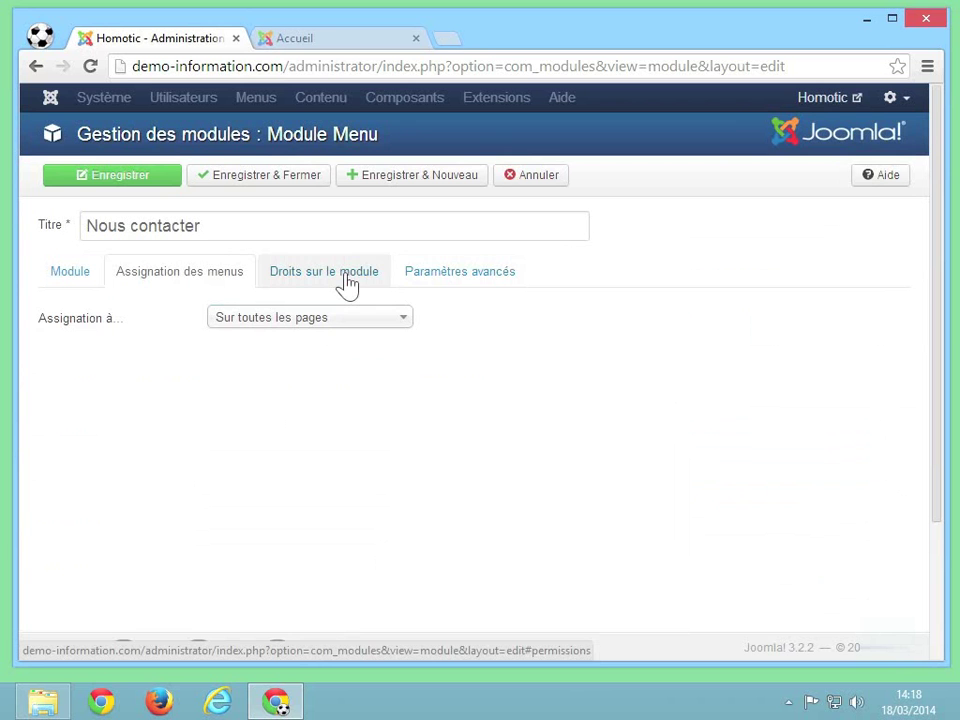
{"action": "left_click", "coordinate": [416, 287]}
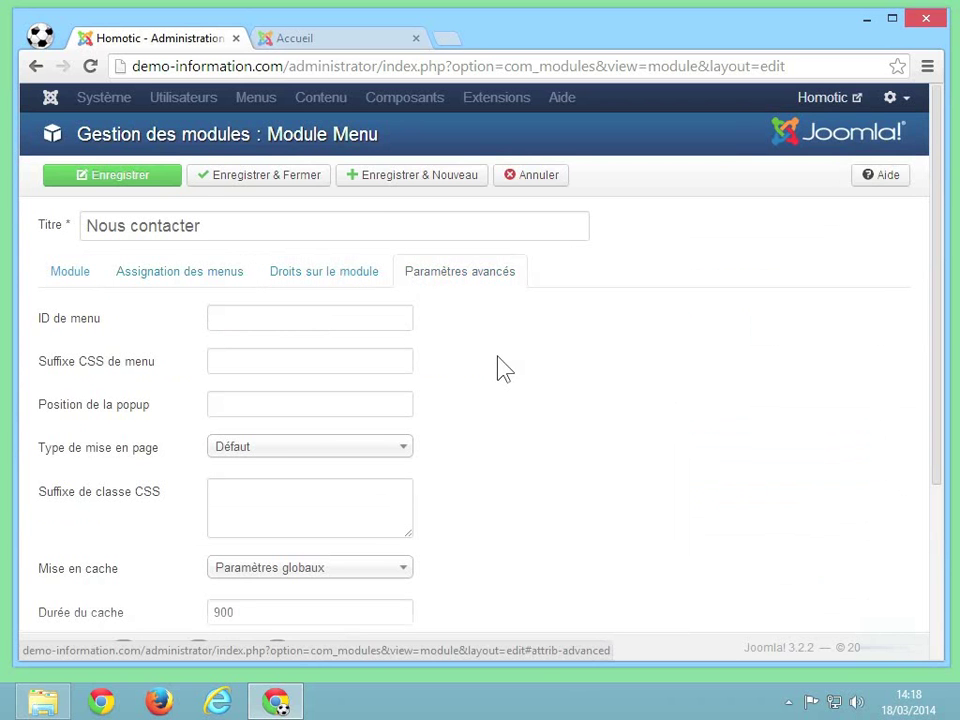
{"action": "scroll", "coordinate": [500, 372], "scroll_direction": "down", "scroll_amount": 2}
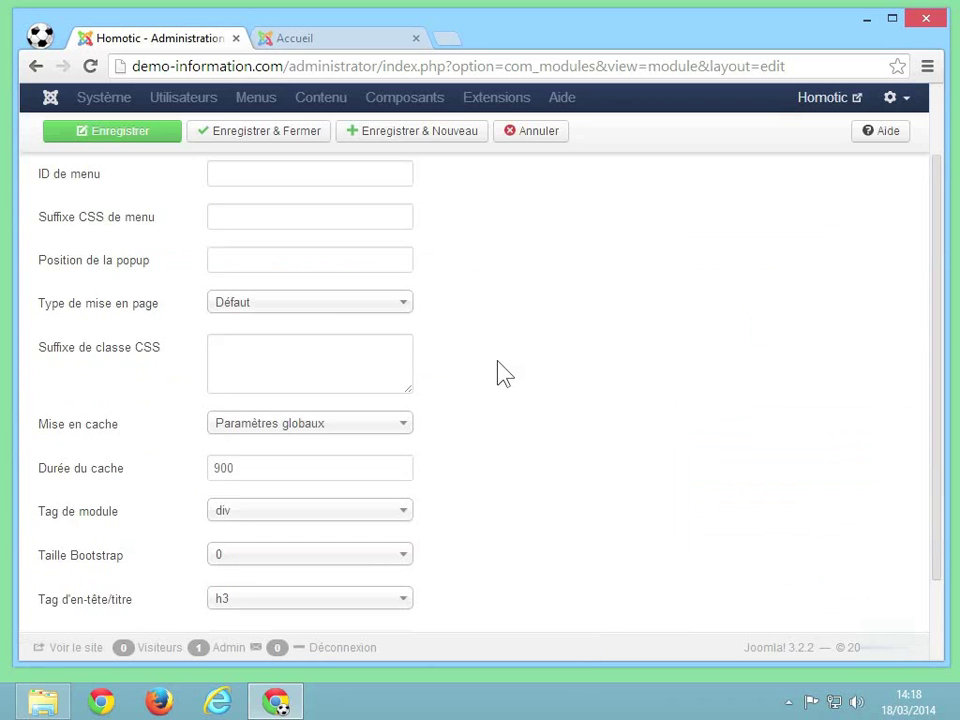
{"action": "scroll", "coordinate": [503, 372], "scroll_direction": "up", "scroll_amount": 2}
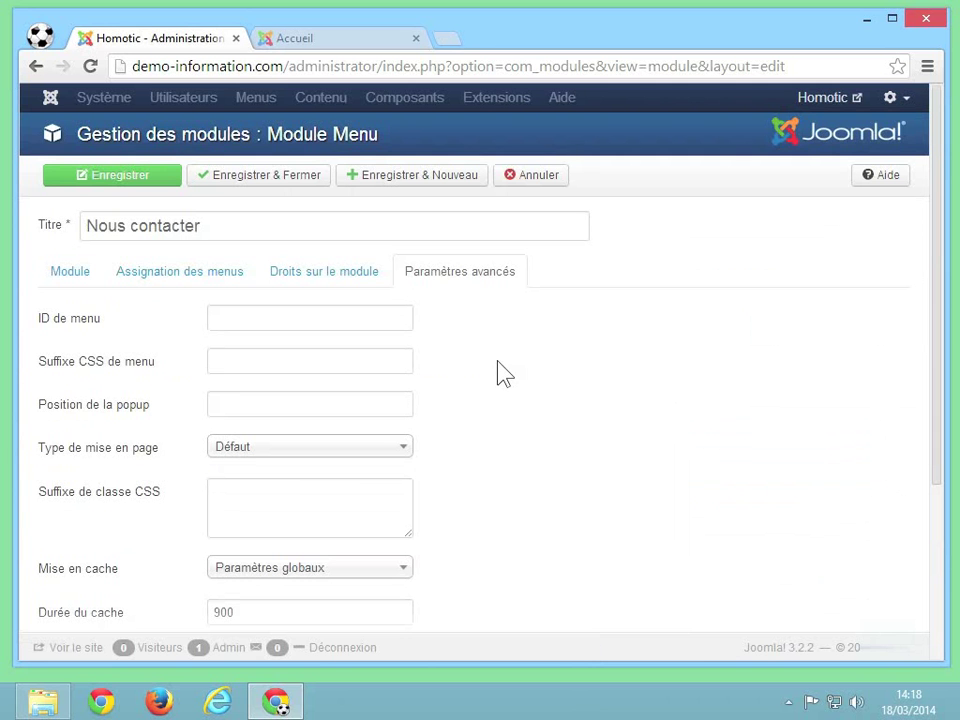
Save the Nous contacter module and reload the public site's home page to check the module's display
{"action": "left_click", "coordinate": [161, 188]}
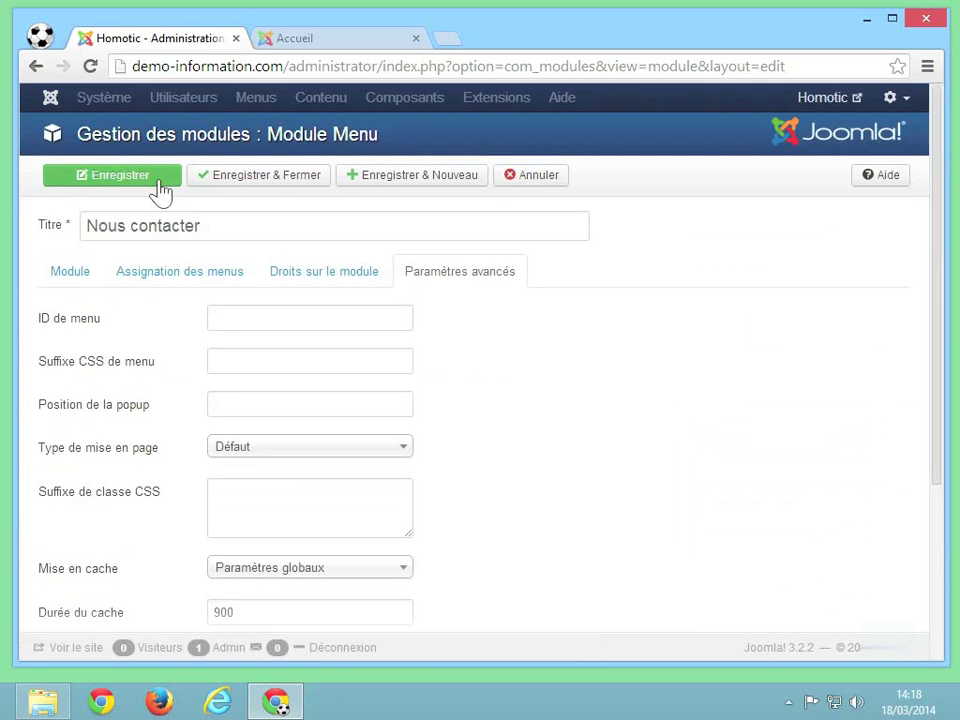
{"action": "left_click", "coordinate": [366, 47]}
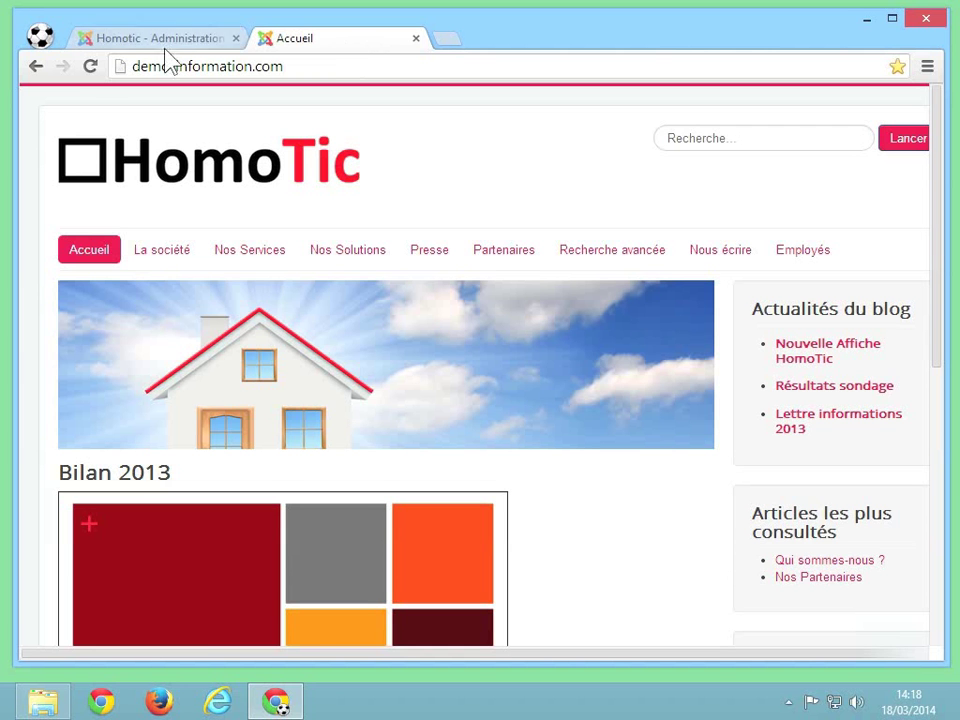
{"action": "left_click", "coordinate": [90, 67]}
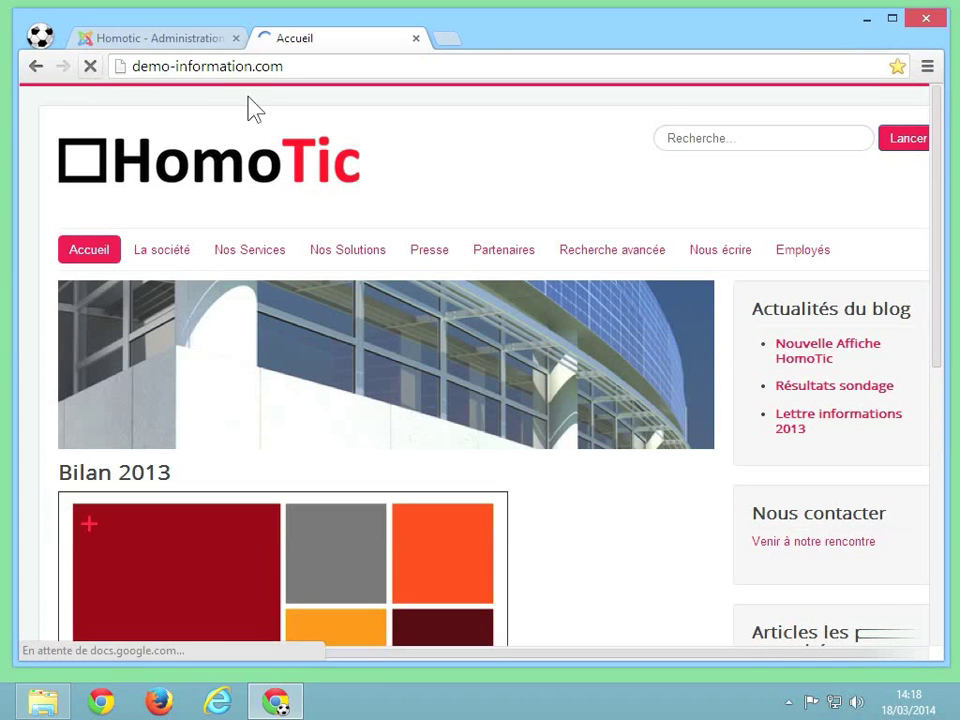
{"action": "scroll", "coordinate": [884, 289], "scroll_direction": "down", "scroll_amount": 1}
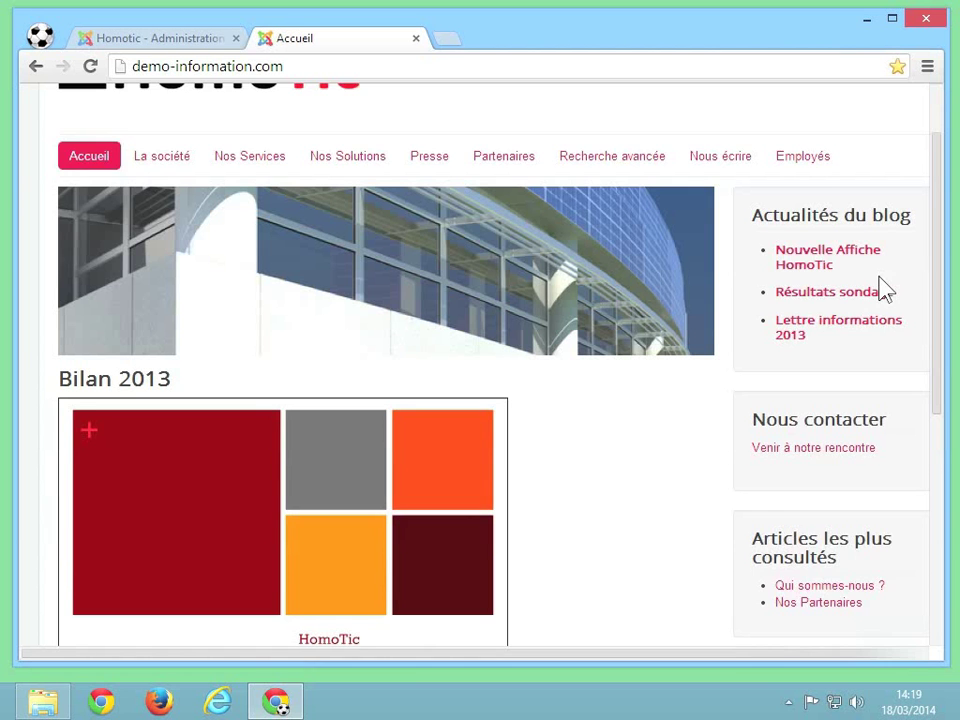
{"action": "scroll", "coordinate": [884, 289], "scroll_direction": "down", "scroll_amount": 1}
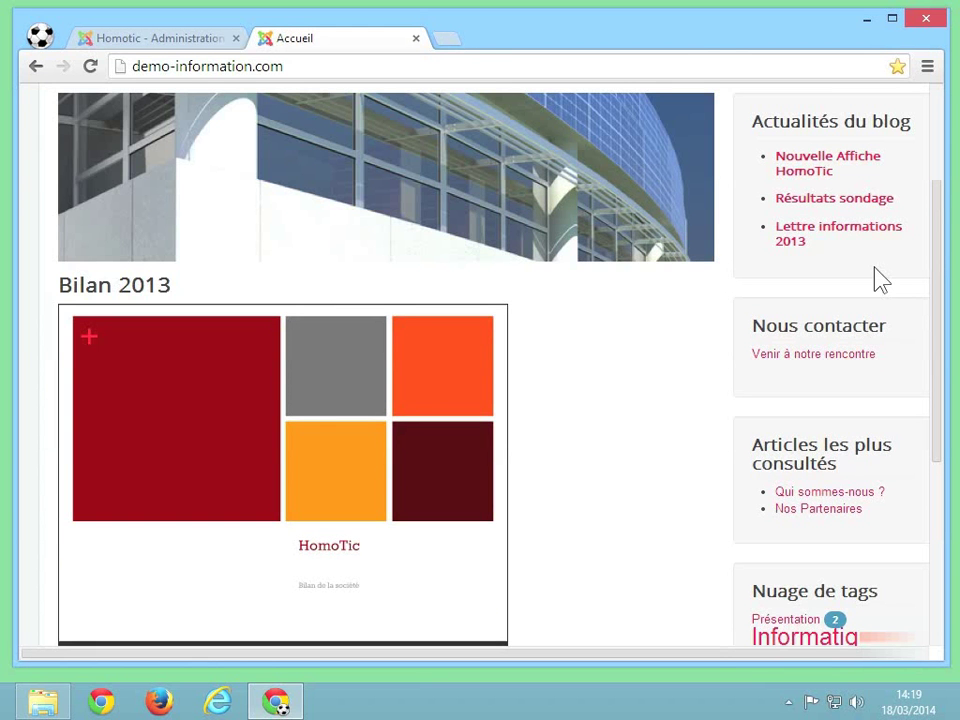
Open the Venir à notre rencontre link in the Nous contacter module and look through the article page
{"action": "left_click", "coordinate": [809, 368]}
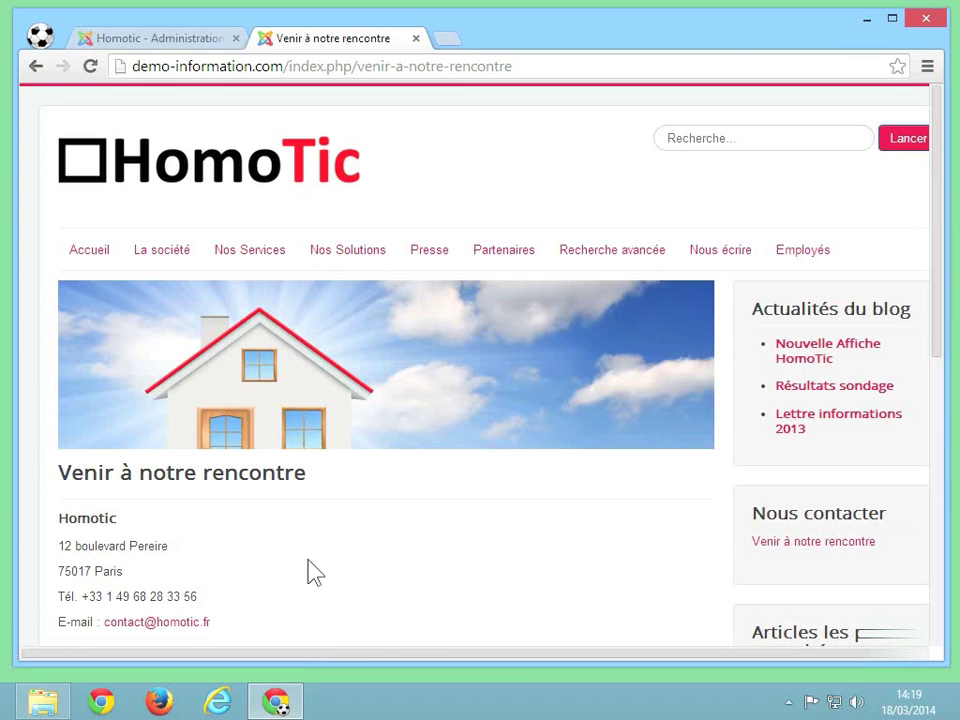
{"action": "scroll", "coordinate": [308, 568], "scroll_direction": "down", "scroll_amount": 3}
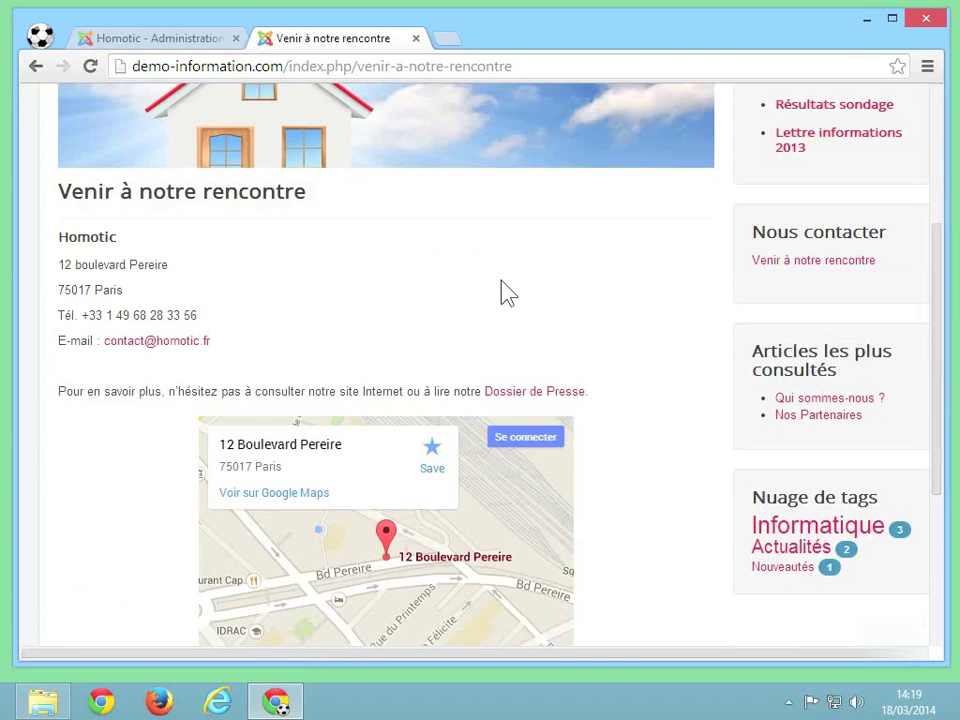
{"action": "scroll", "coordinate": [505, 290], "scroll_direction": "up", "scroll_amount": 3}
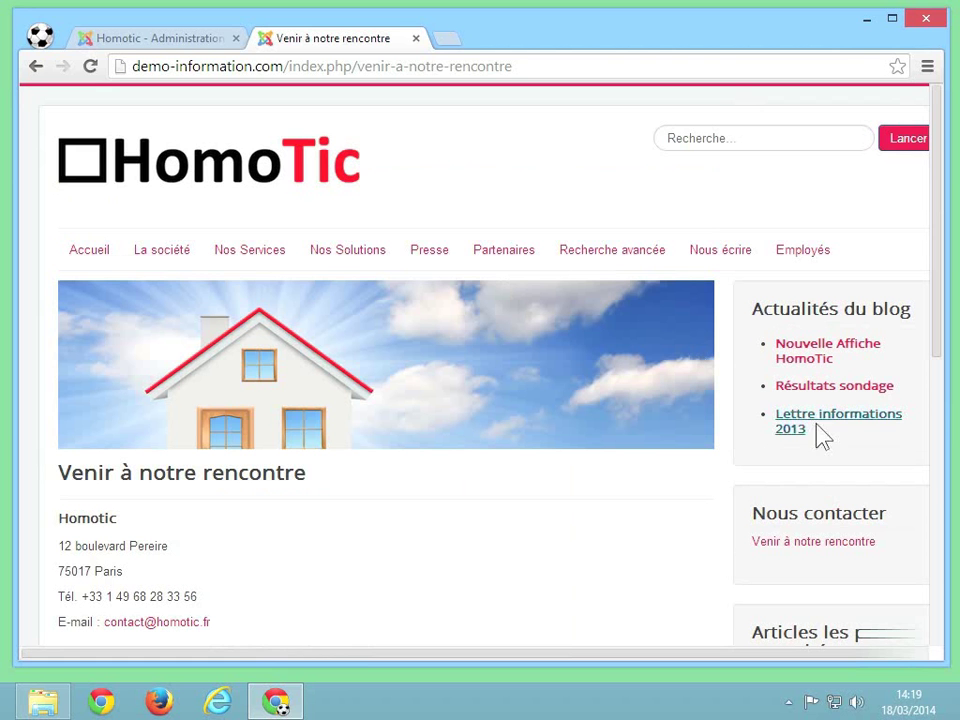